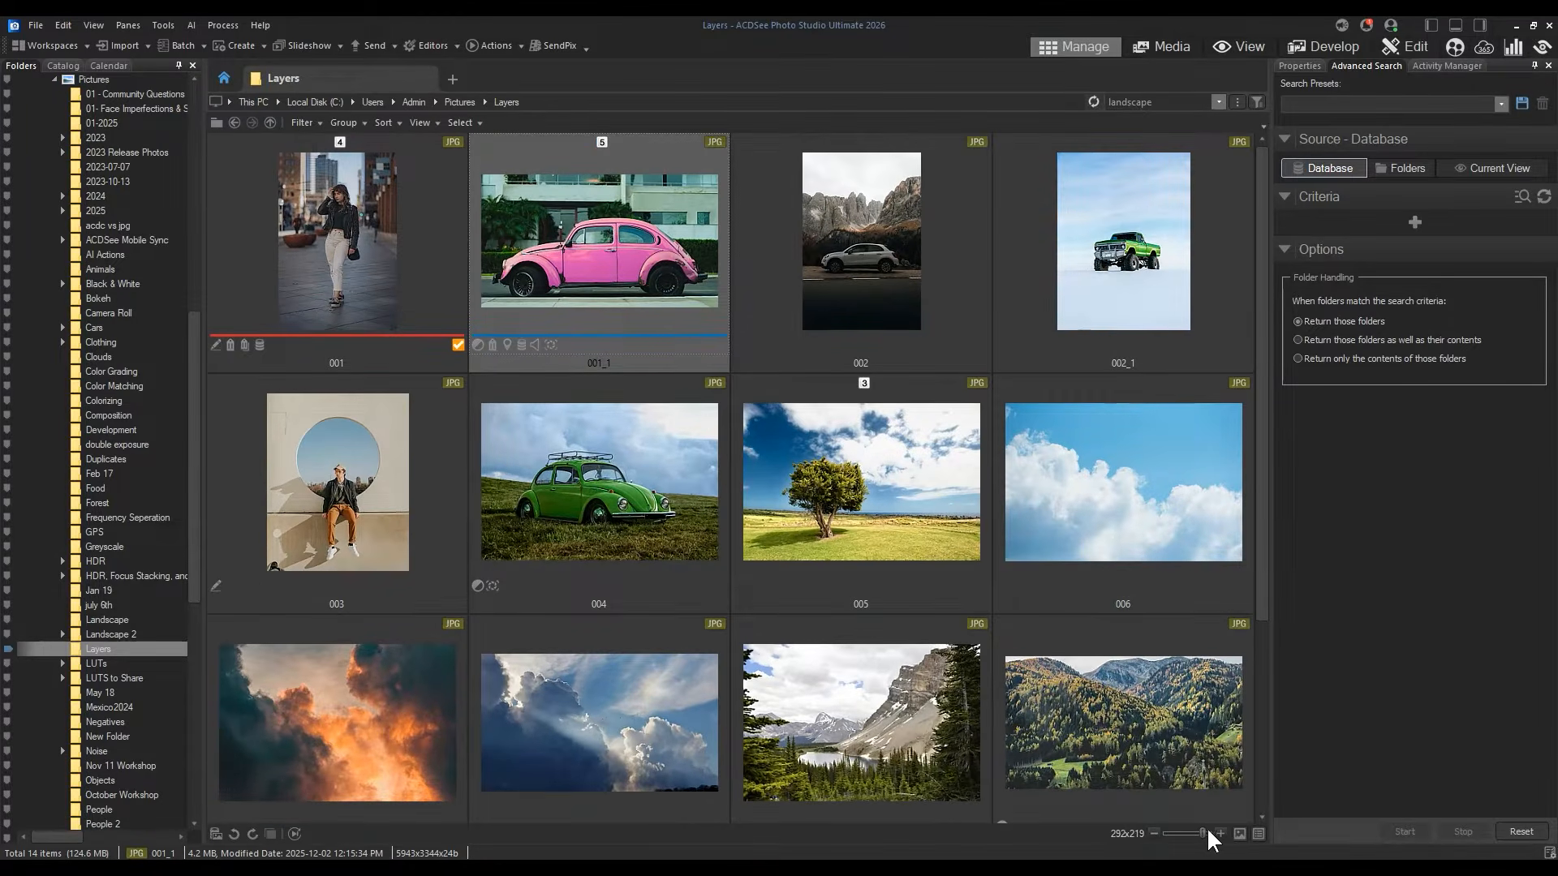
Step: Enlarge the thumbnails to 320x240 and cycle the overlay mode until the thumbnails' overlay icons are shown in color
left_click_drag(1203, 834, 1209, 833)
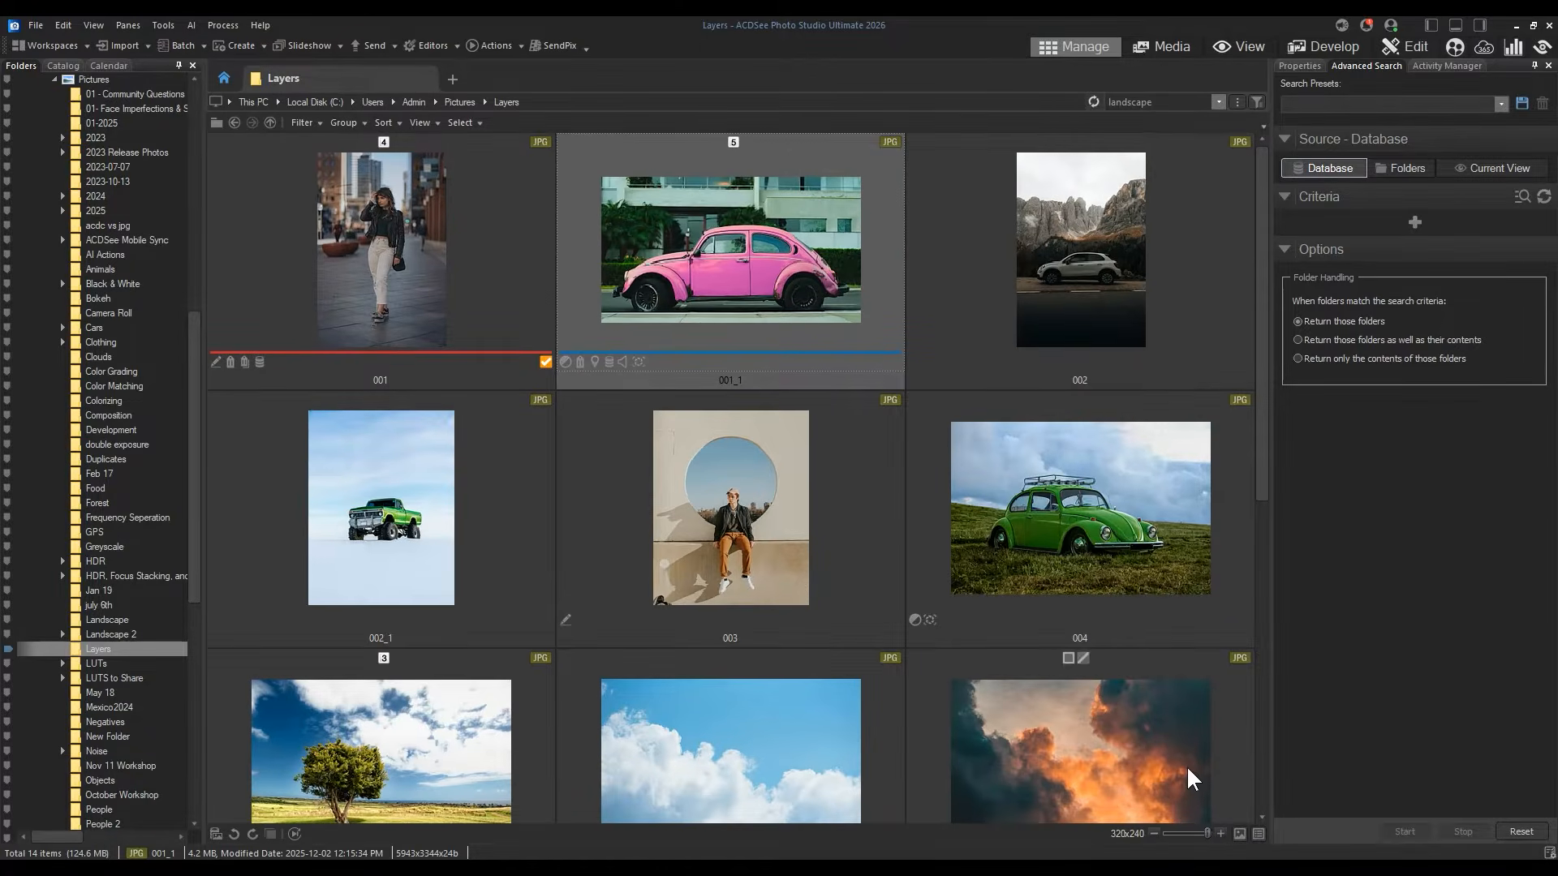
mouse_move(764, 266)
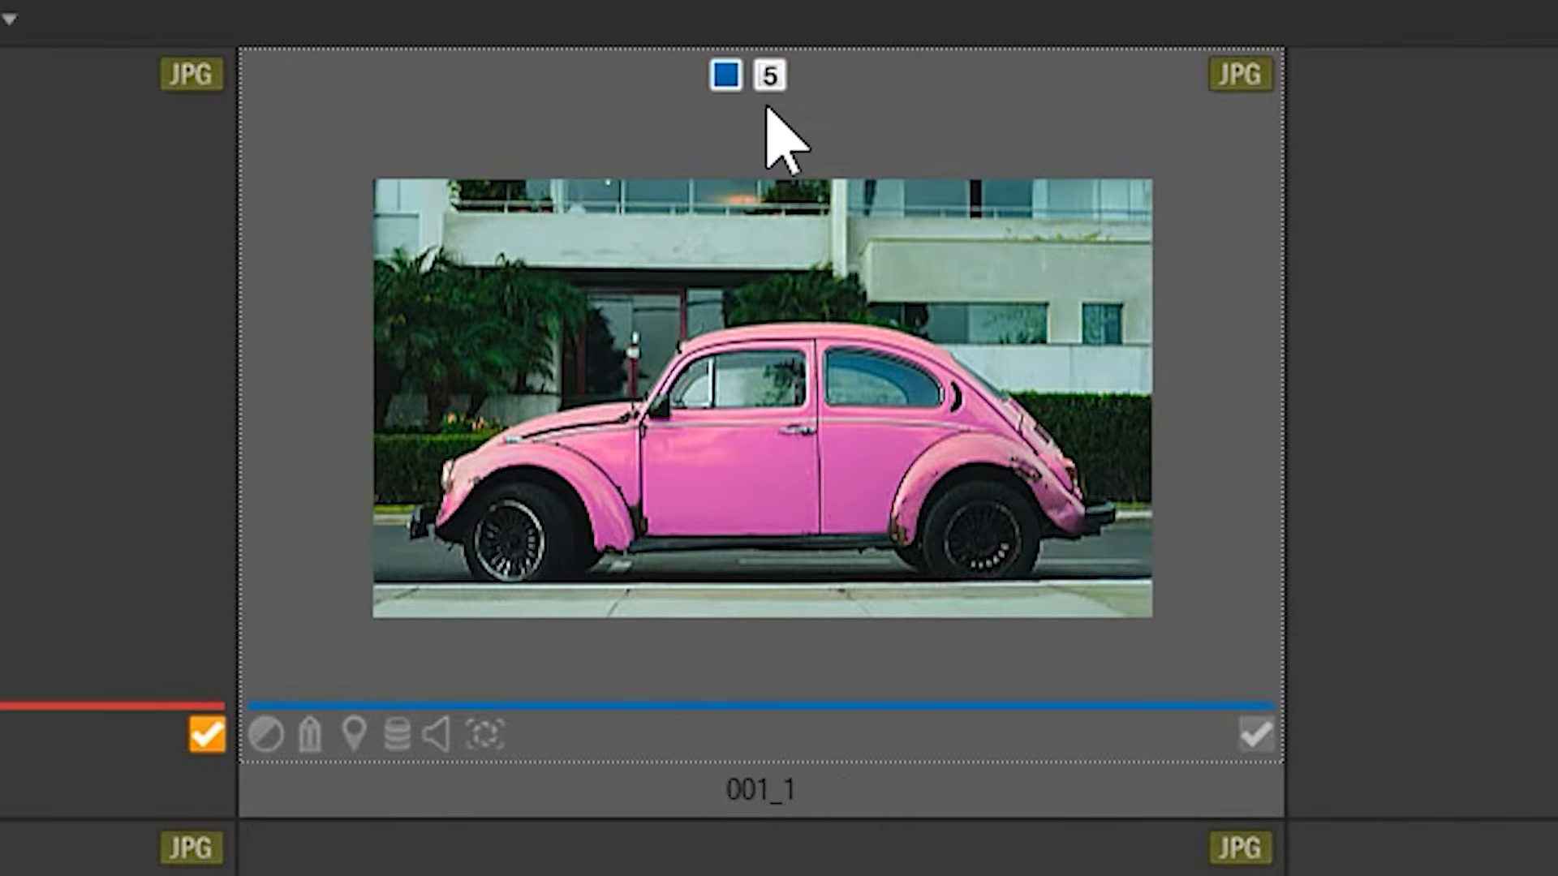
left_click(0, 16)
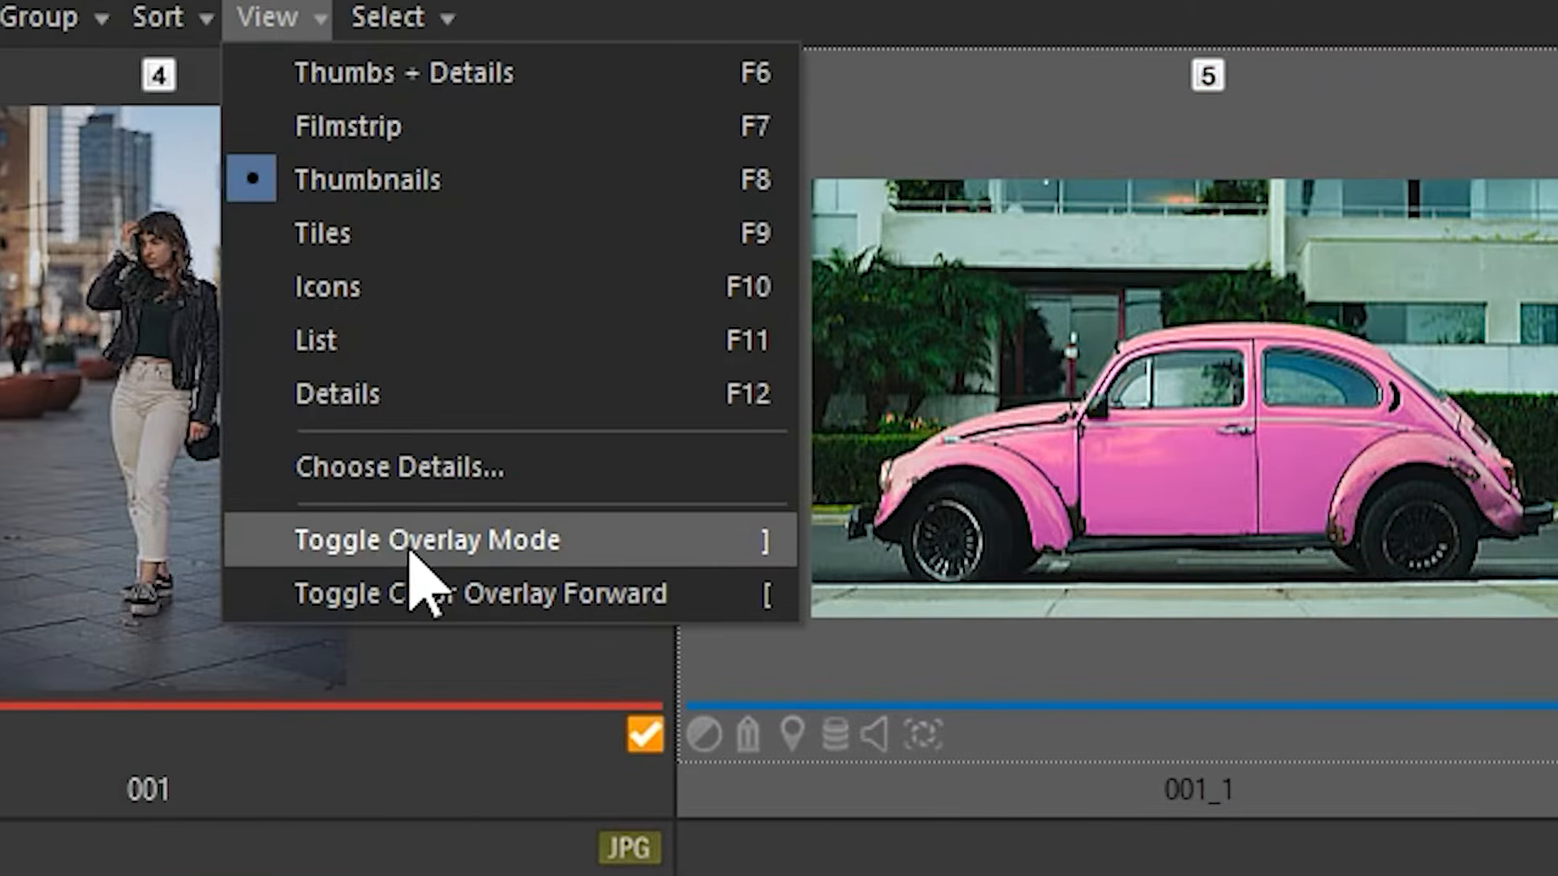
left_click(668, 543)
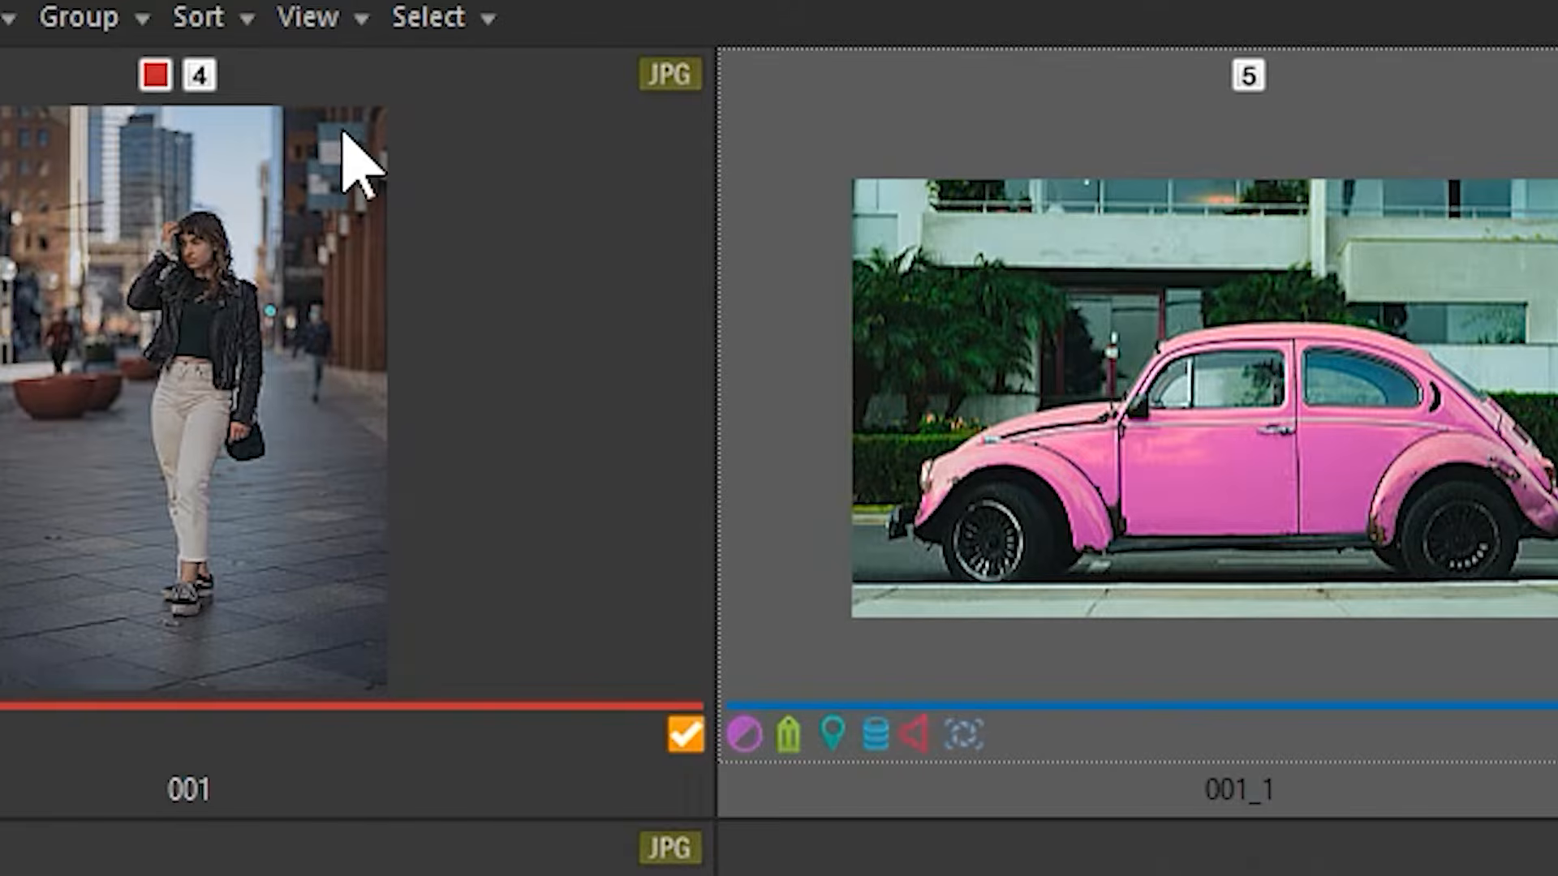
left_click(320, 17)
left_click(491, 540)
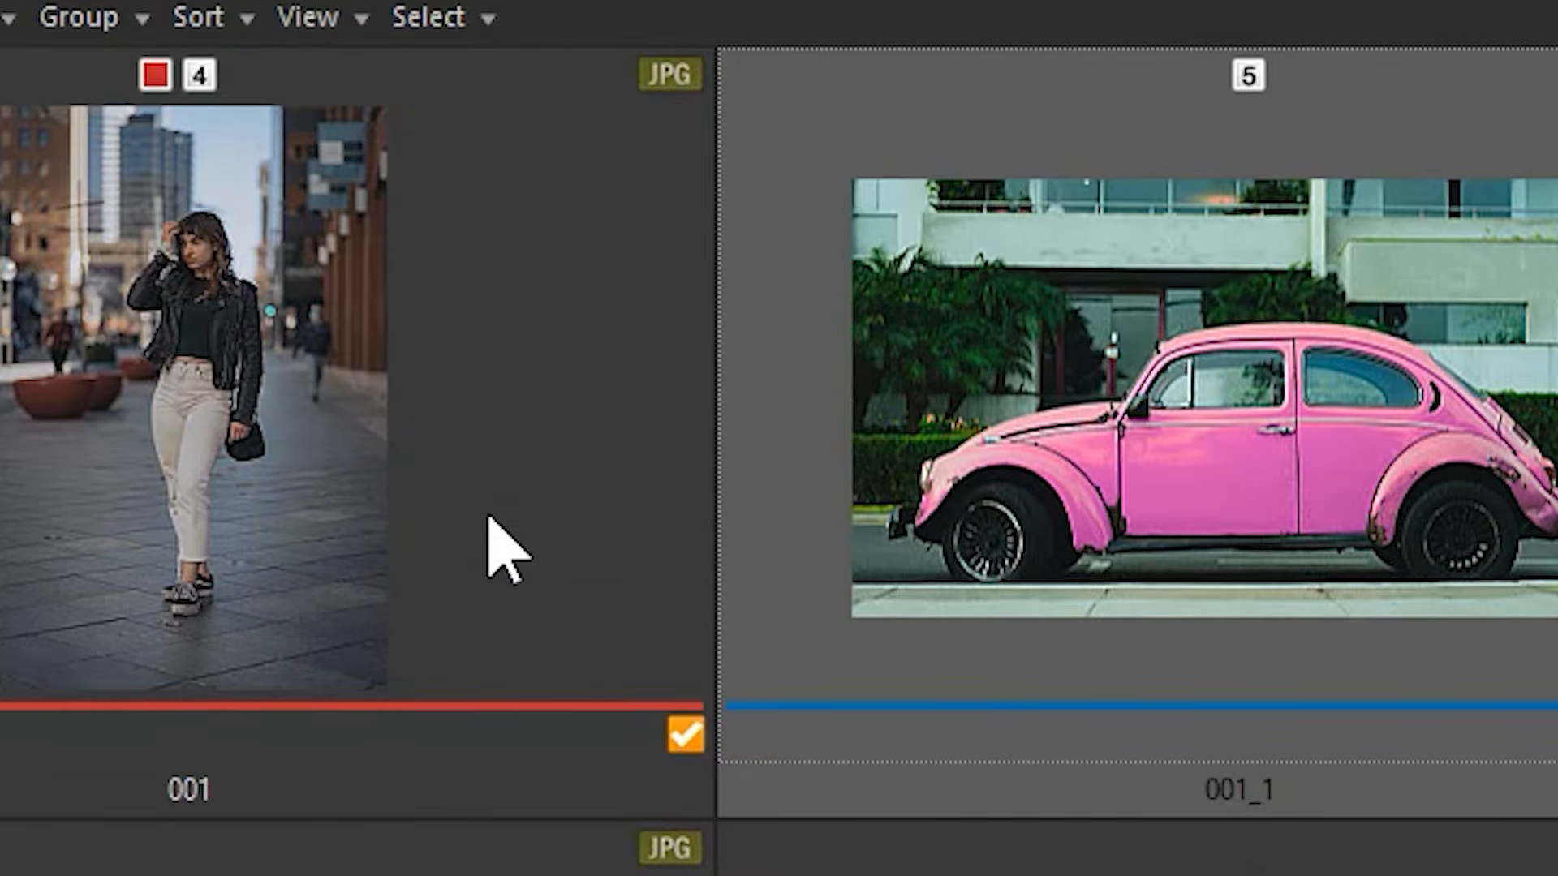
left_click(321, 18)
left_click(410, 529)
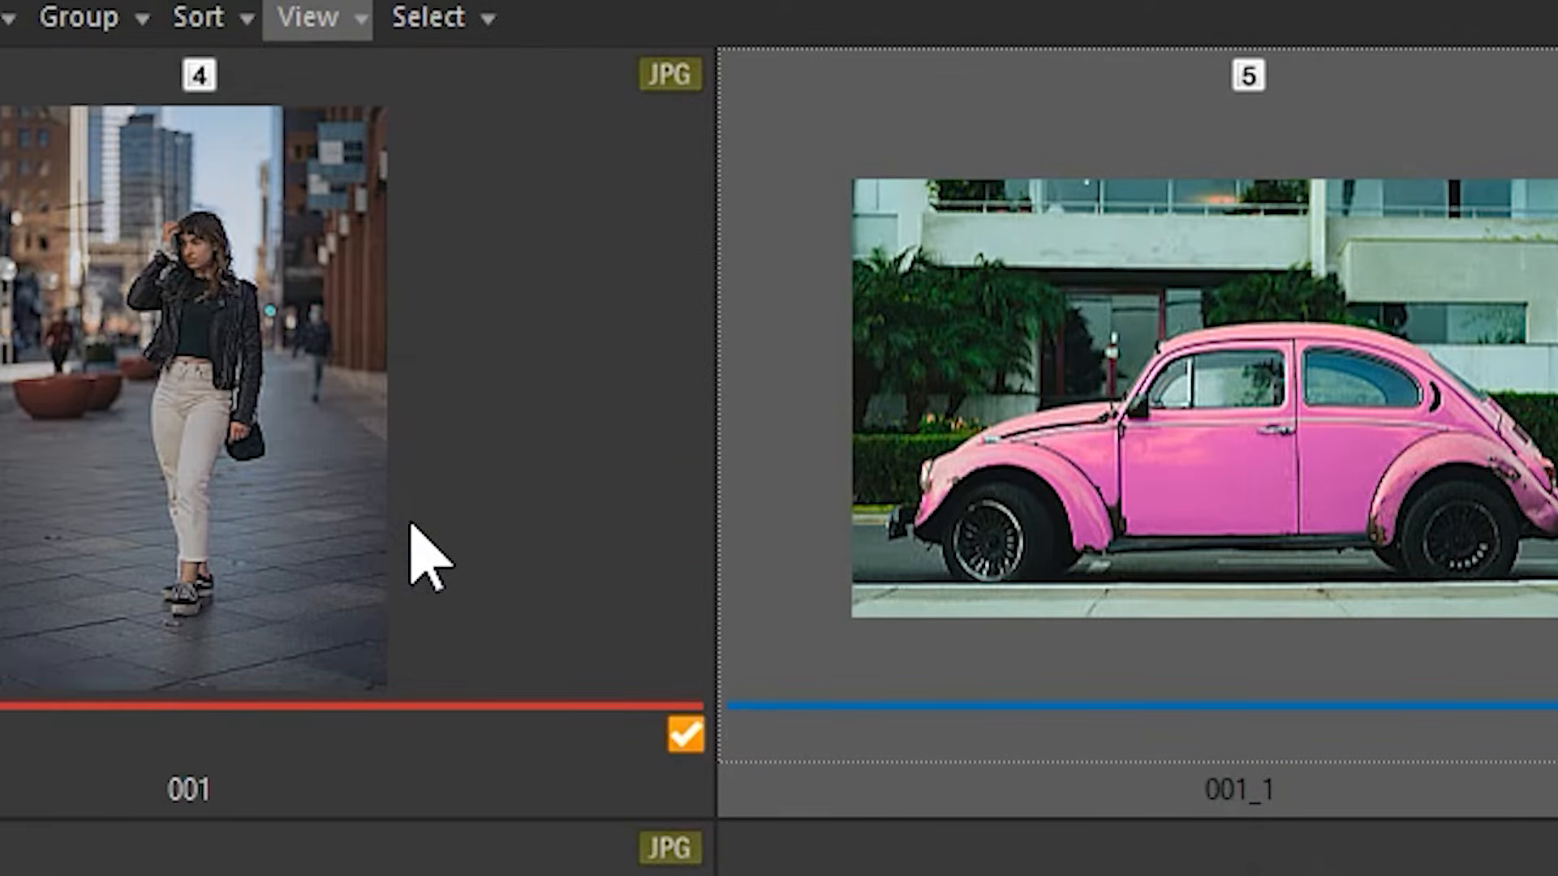
left_click(318, 18)
left_click(390, 531)
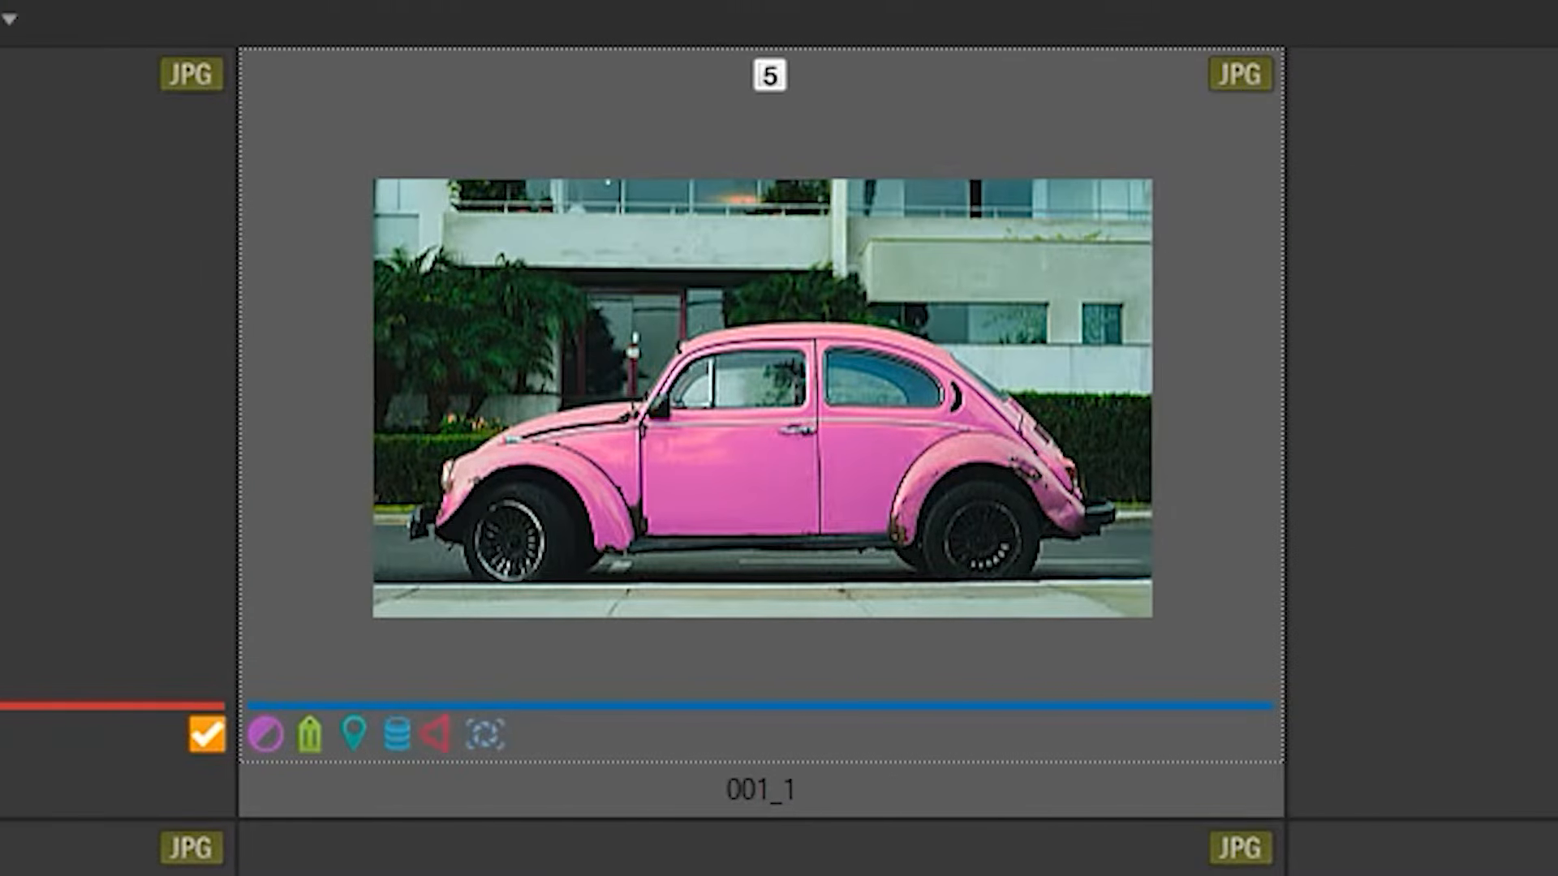
Step: Set the rating of photo 001_1 to 4 in its properties, and set it back to 5 on its thumbnail
mouse_move(1035, 145)
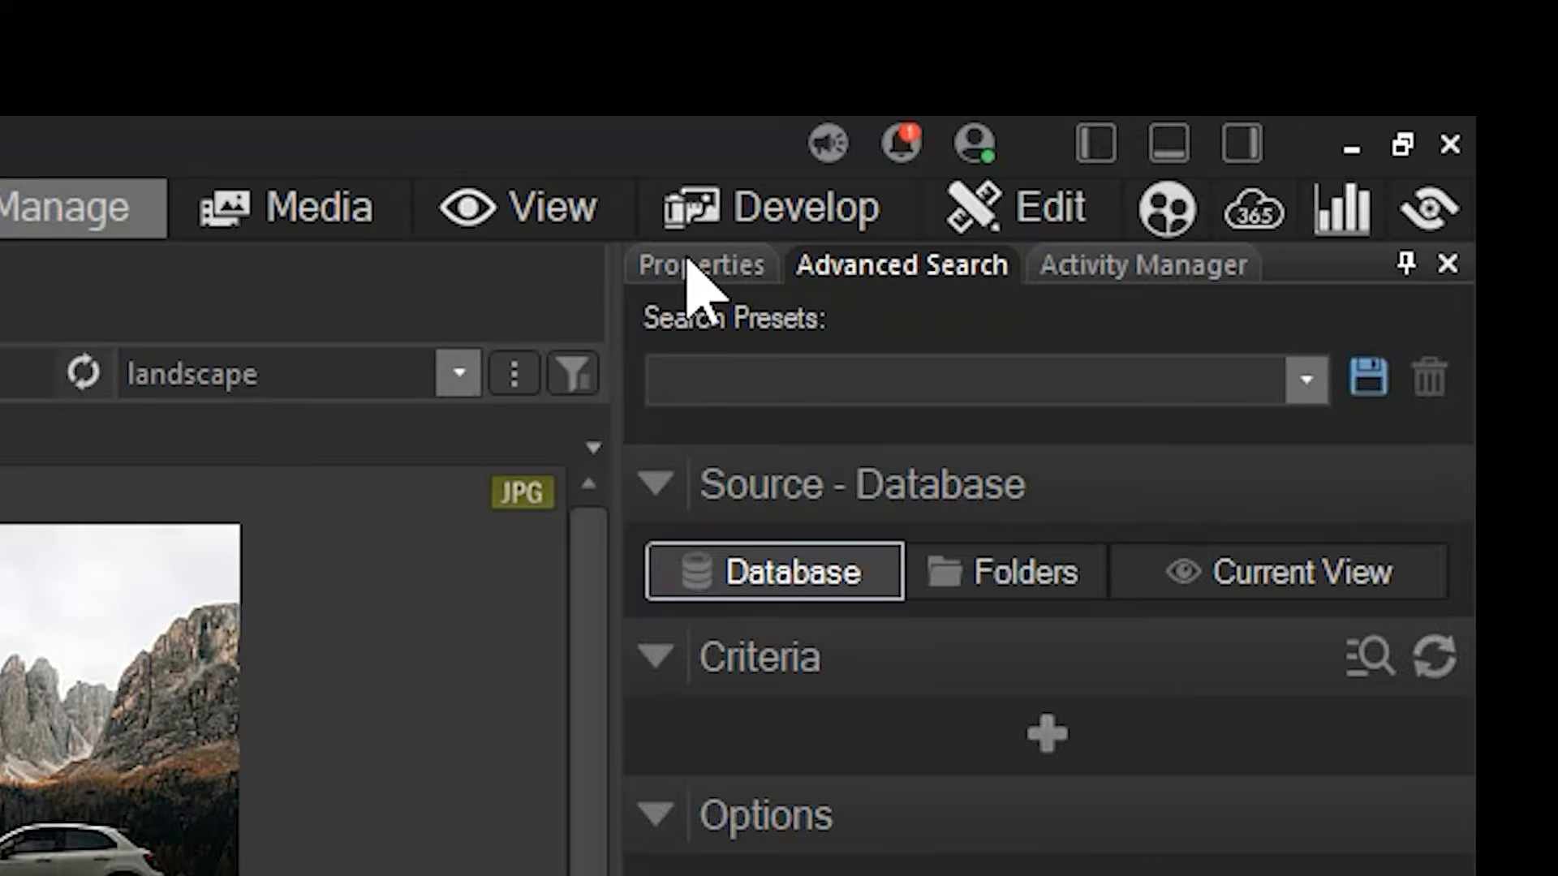
left_click(1296, 67)
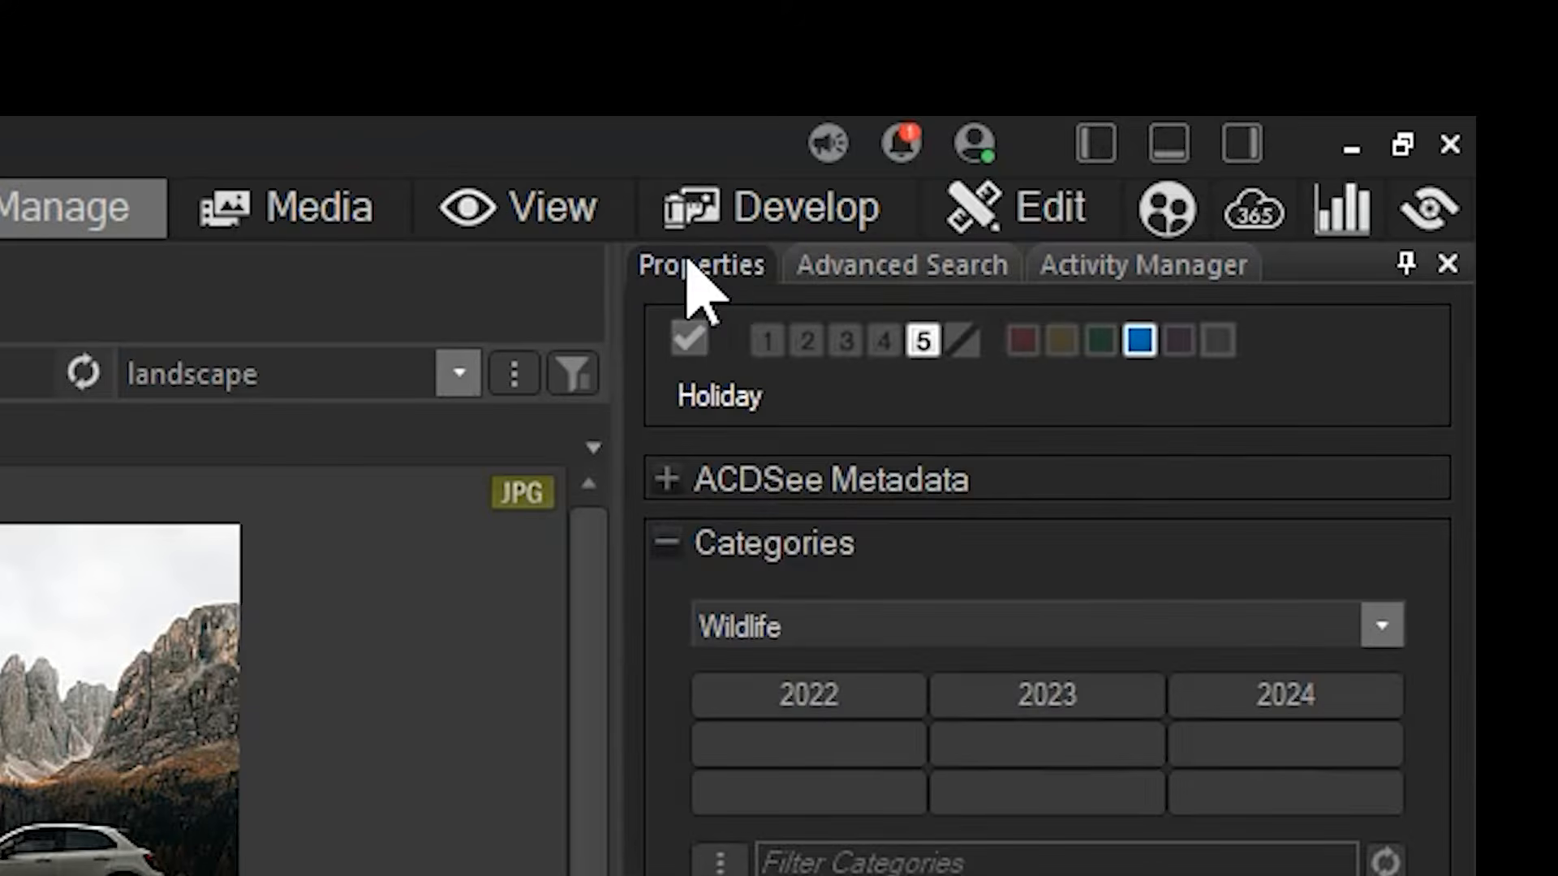
left_click(885, 341)
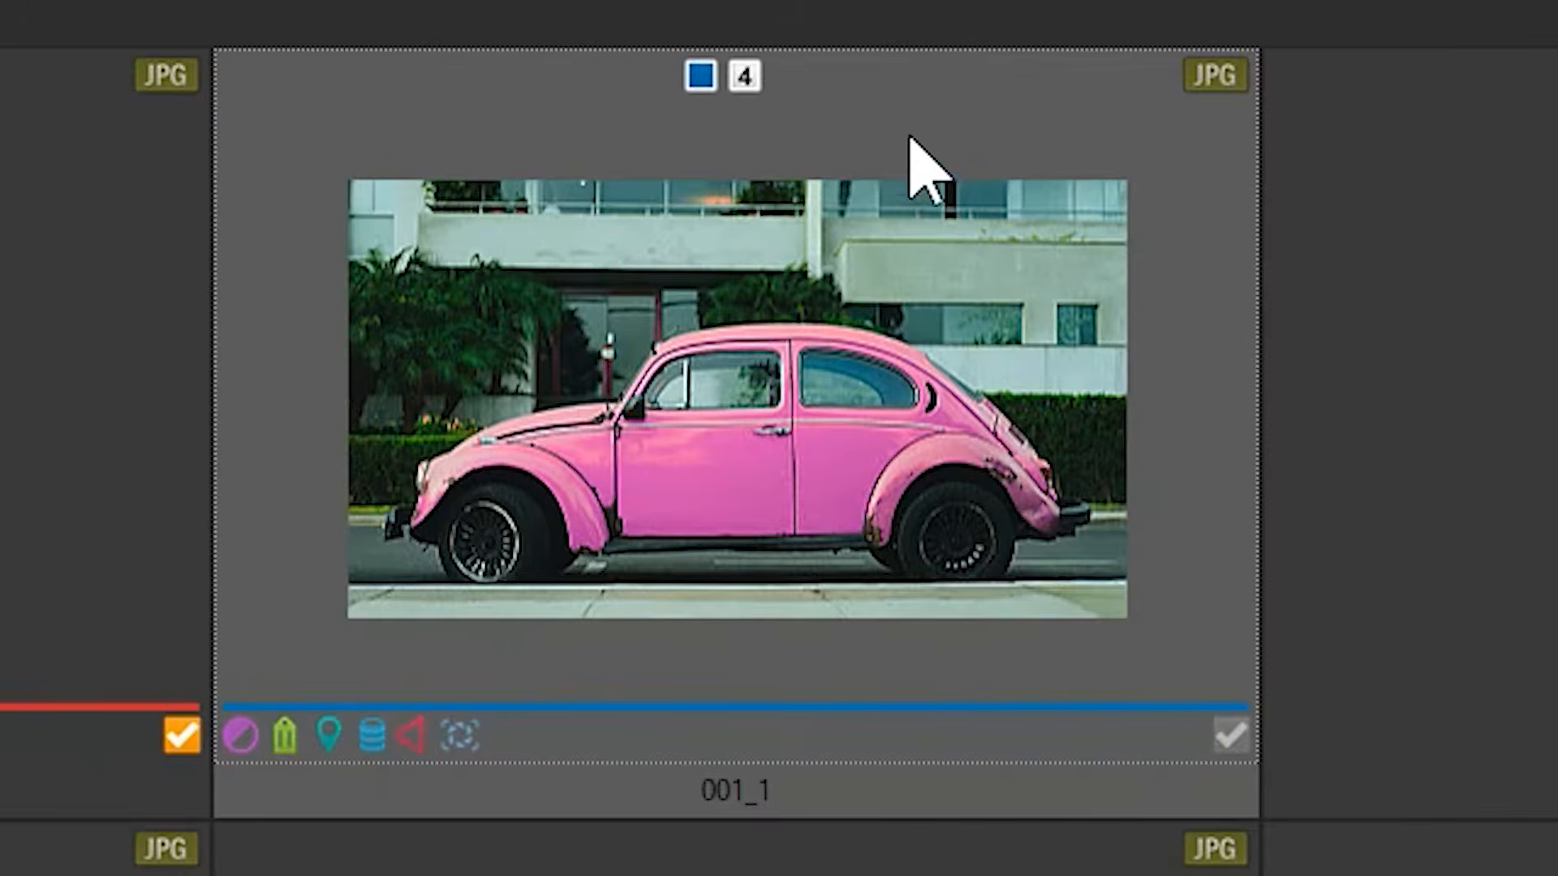
mouse_move(745, 78)
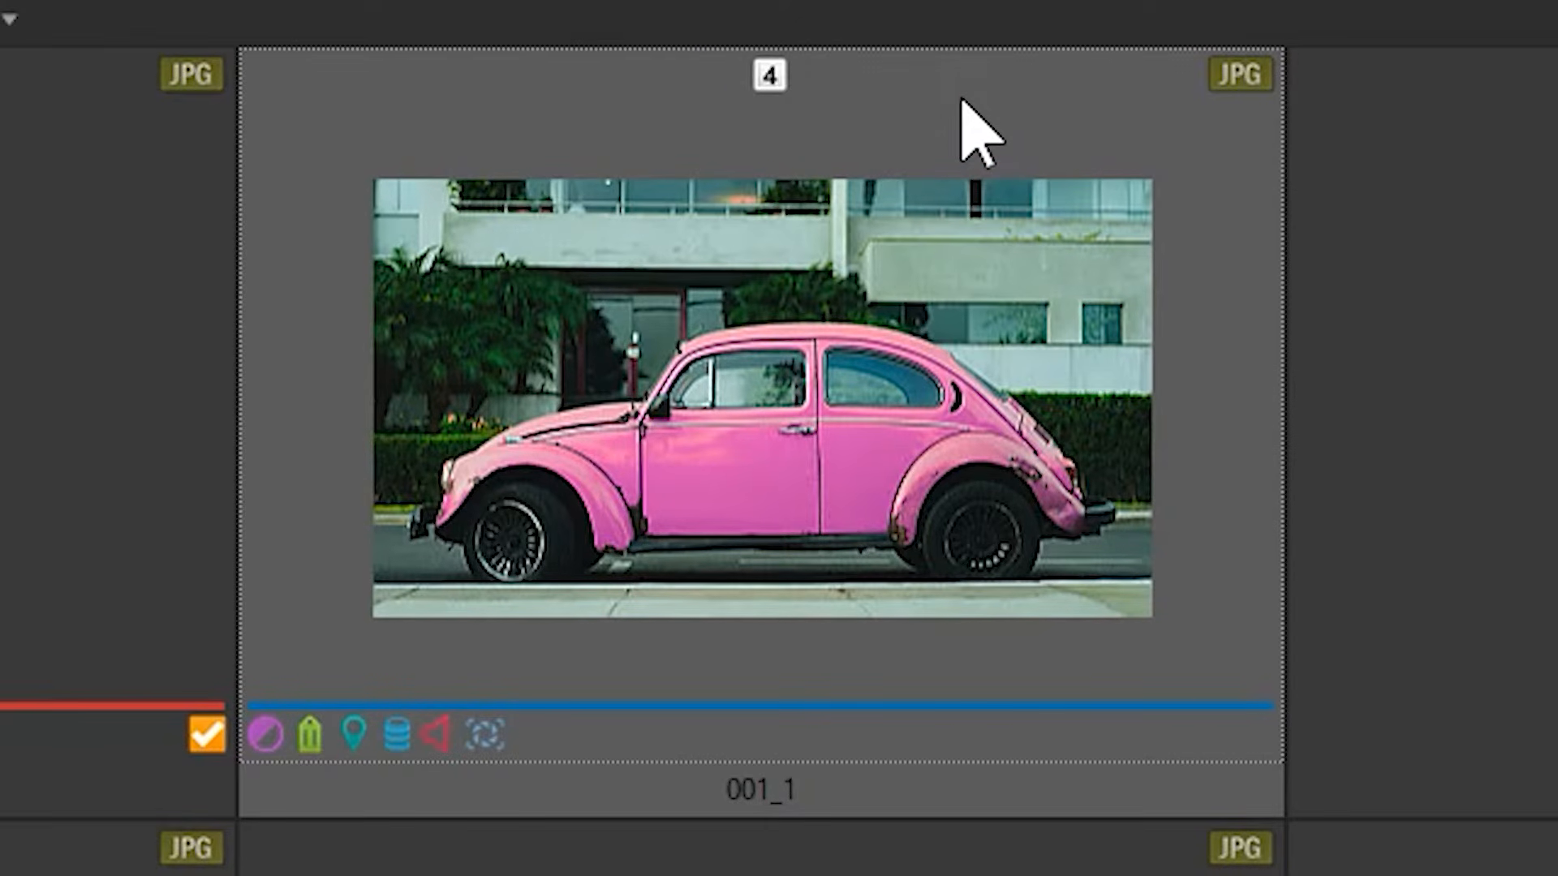
left_click(961, 99)
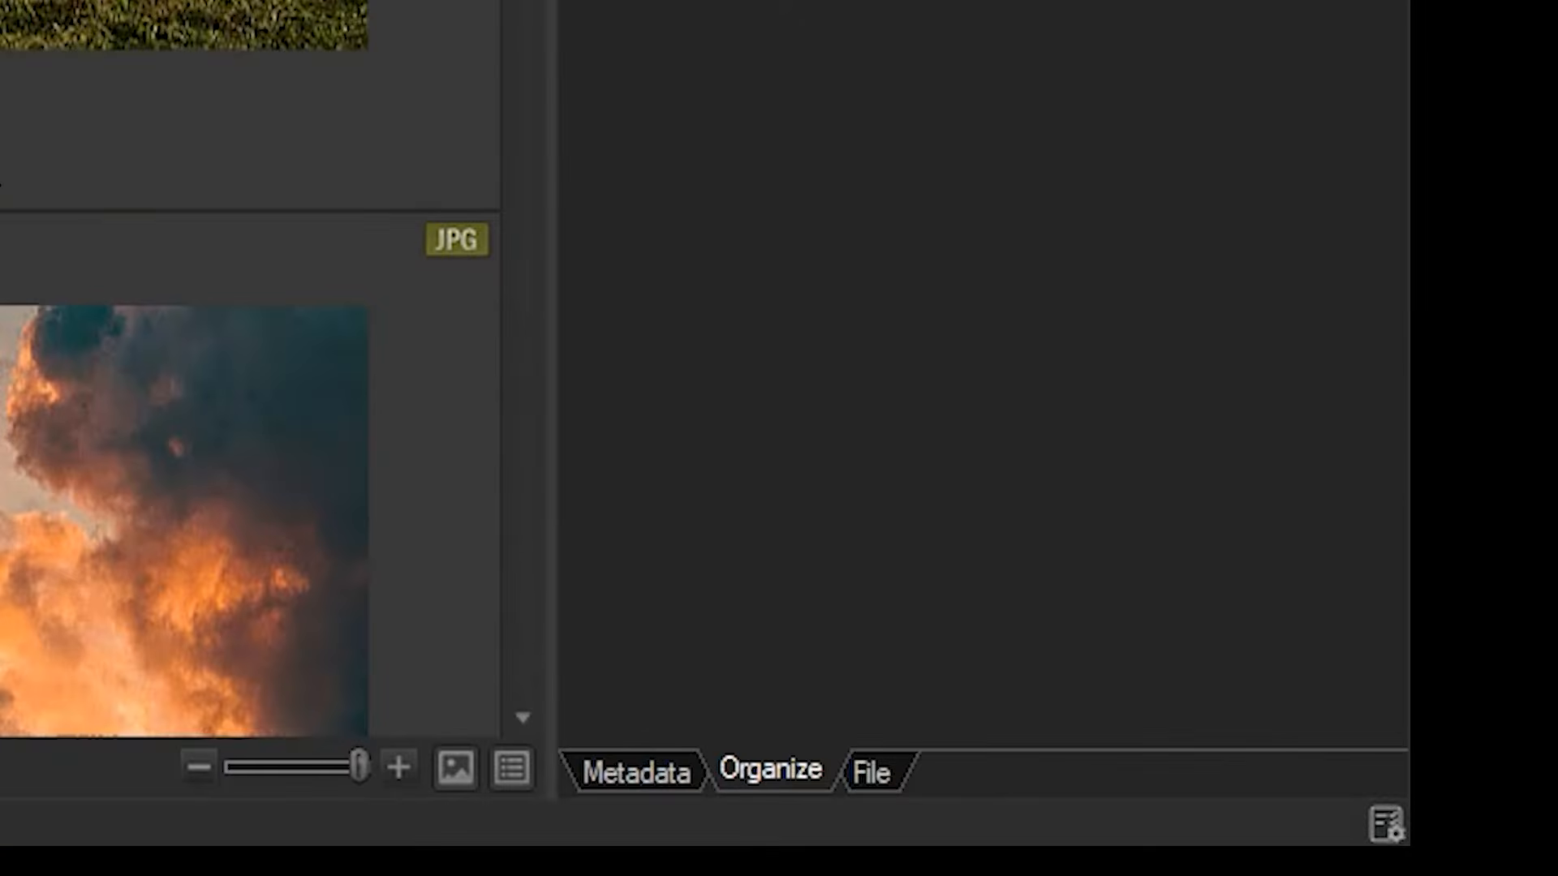
Step: Show the file properties of photo 001_1 and set its color label to green and then yellow
left_click(872, 769)
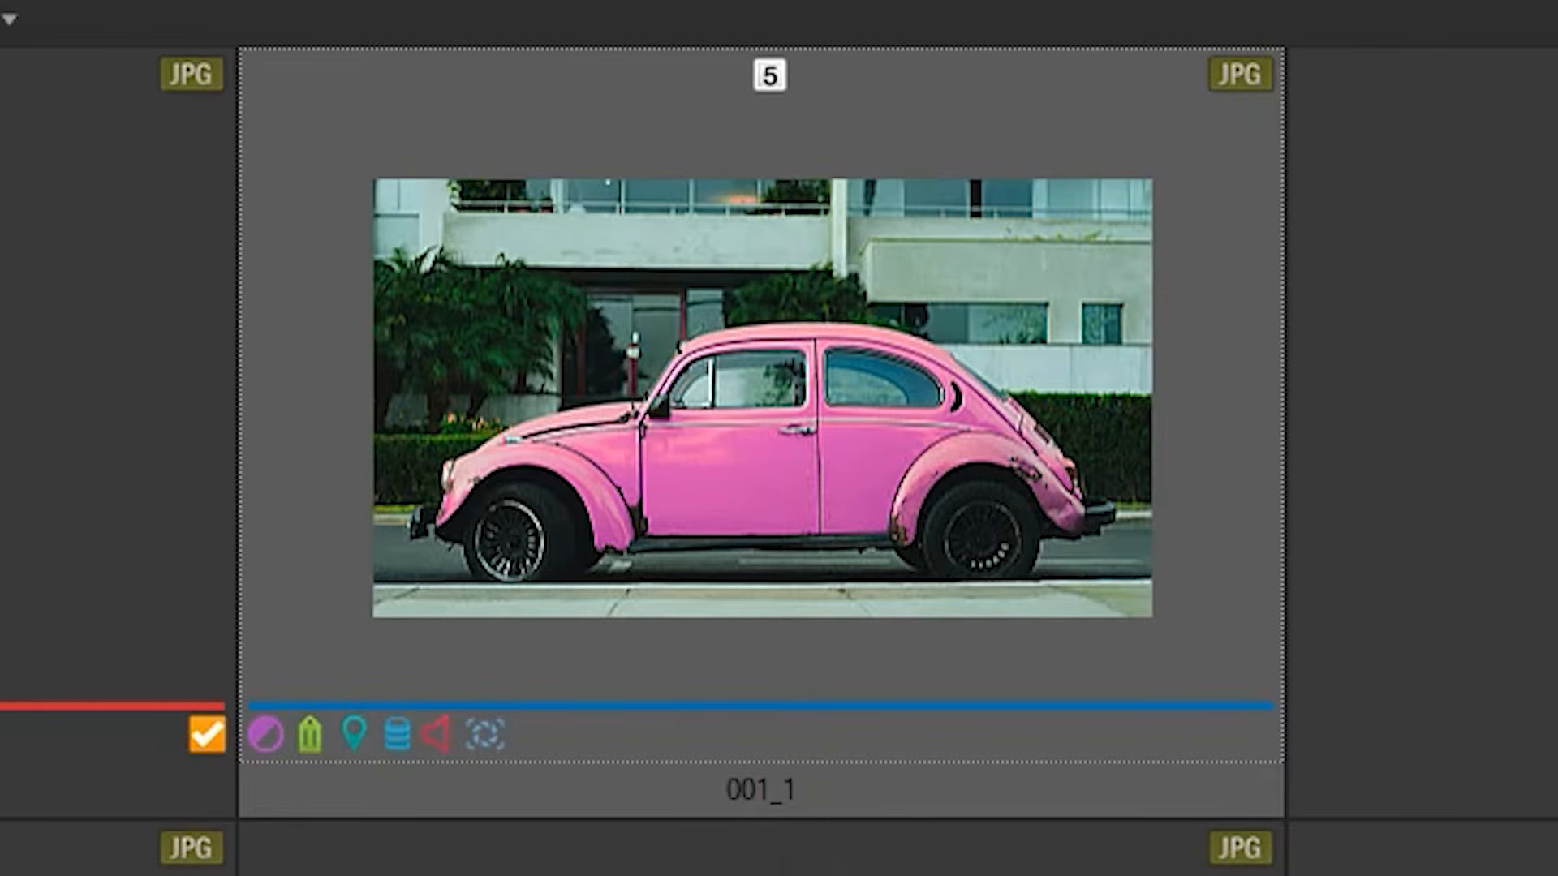
mouse_move(1050, 661)
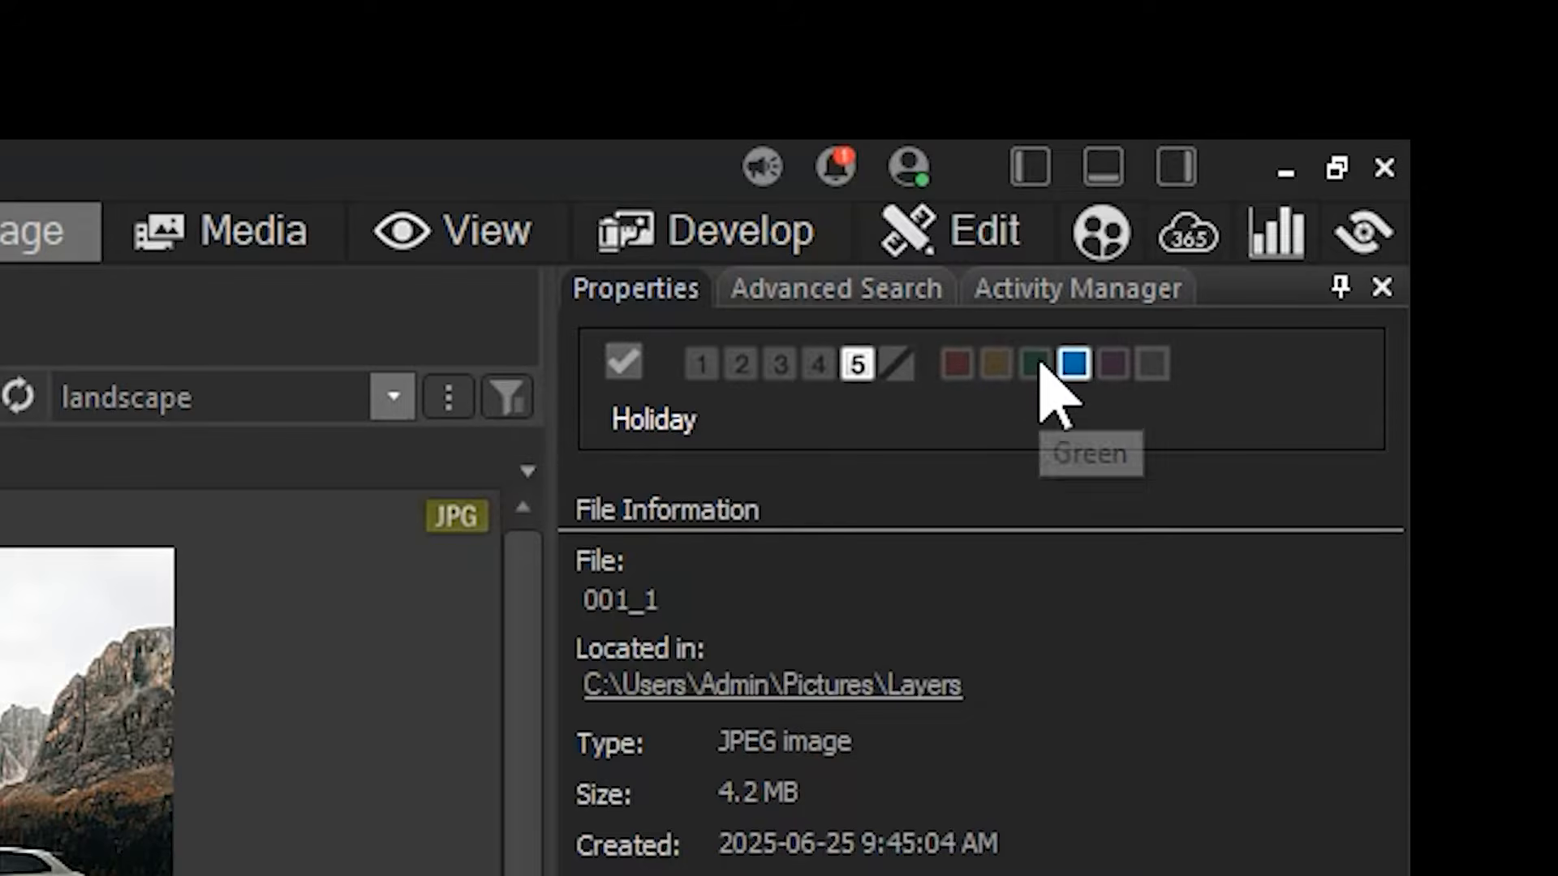
left_click(1031, 373)
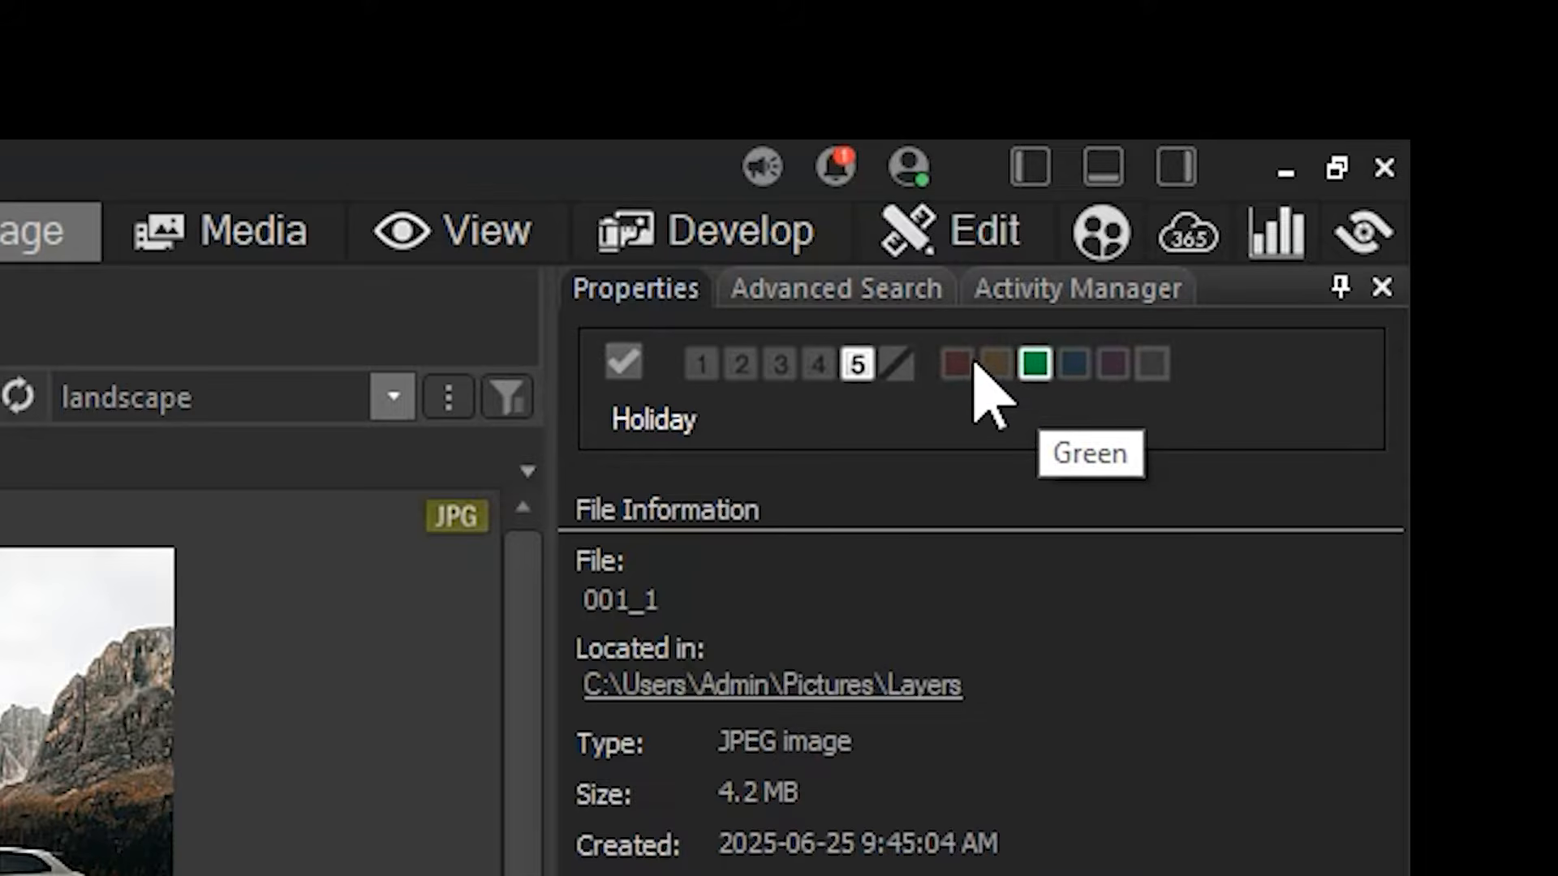
left_click(995, 365)
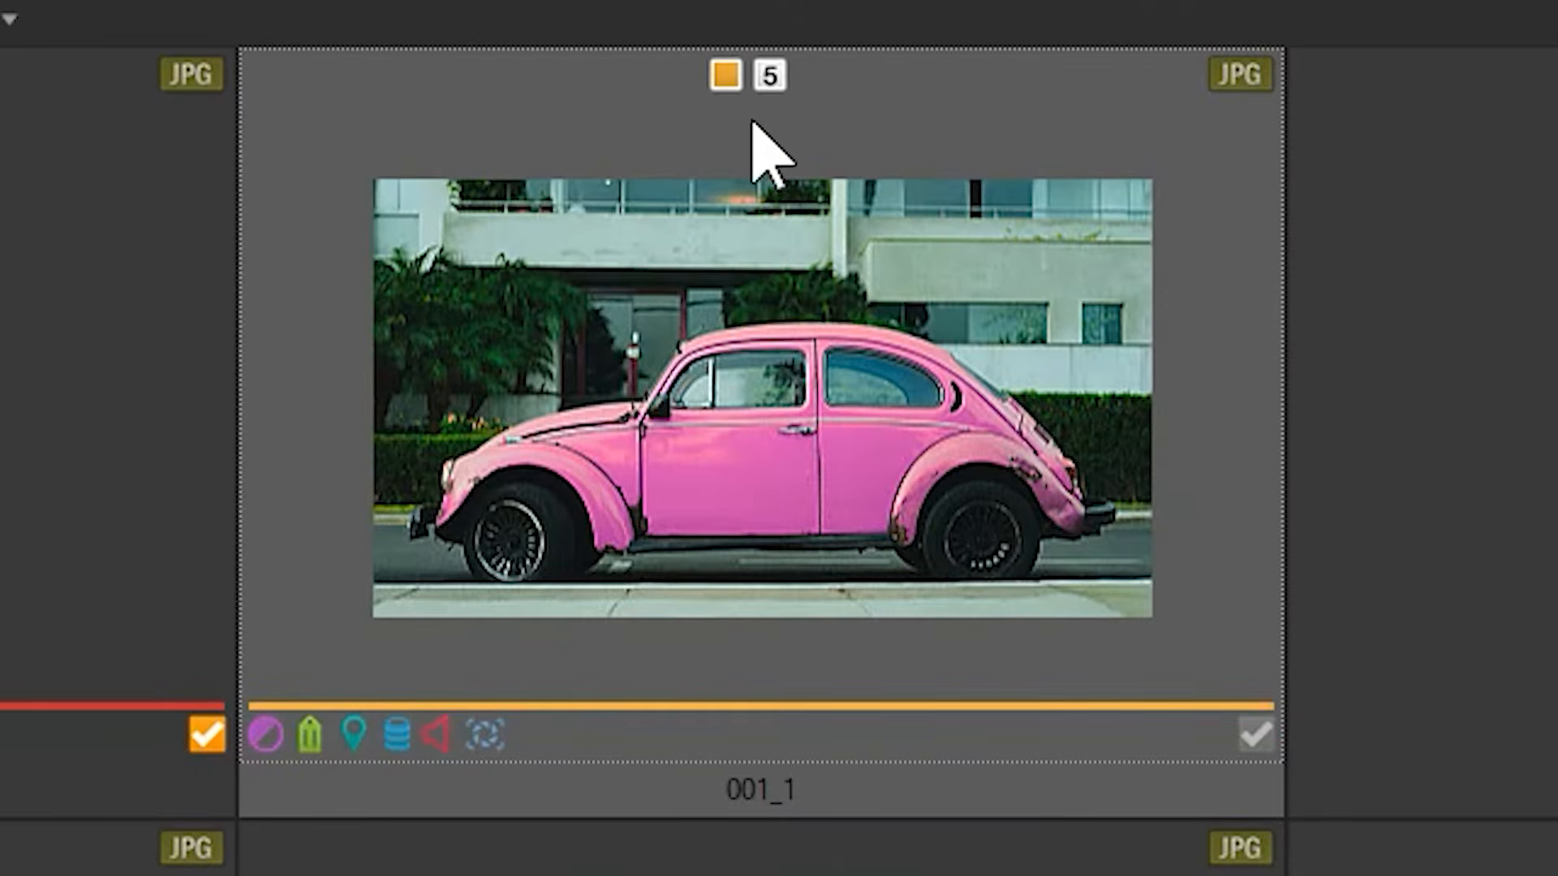
Step: Clear the color label of photo 001_1 directly on its thumbnail and assign the red label instead
left_click(725, 73)
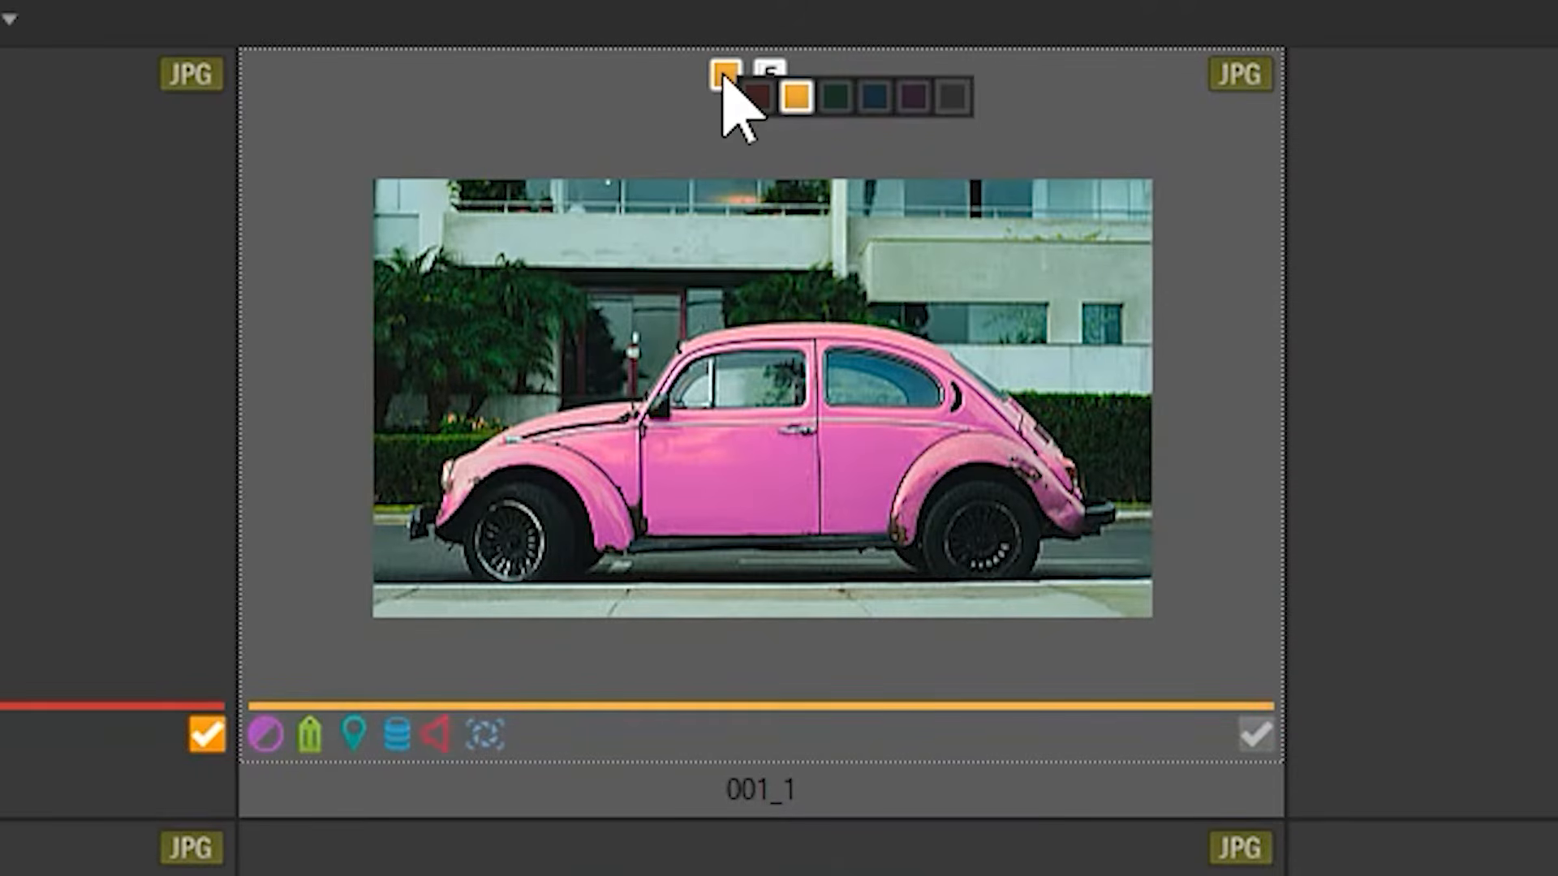
left_click(948, 104)
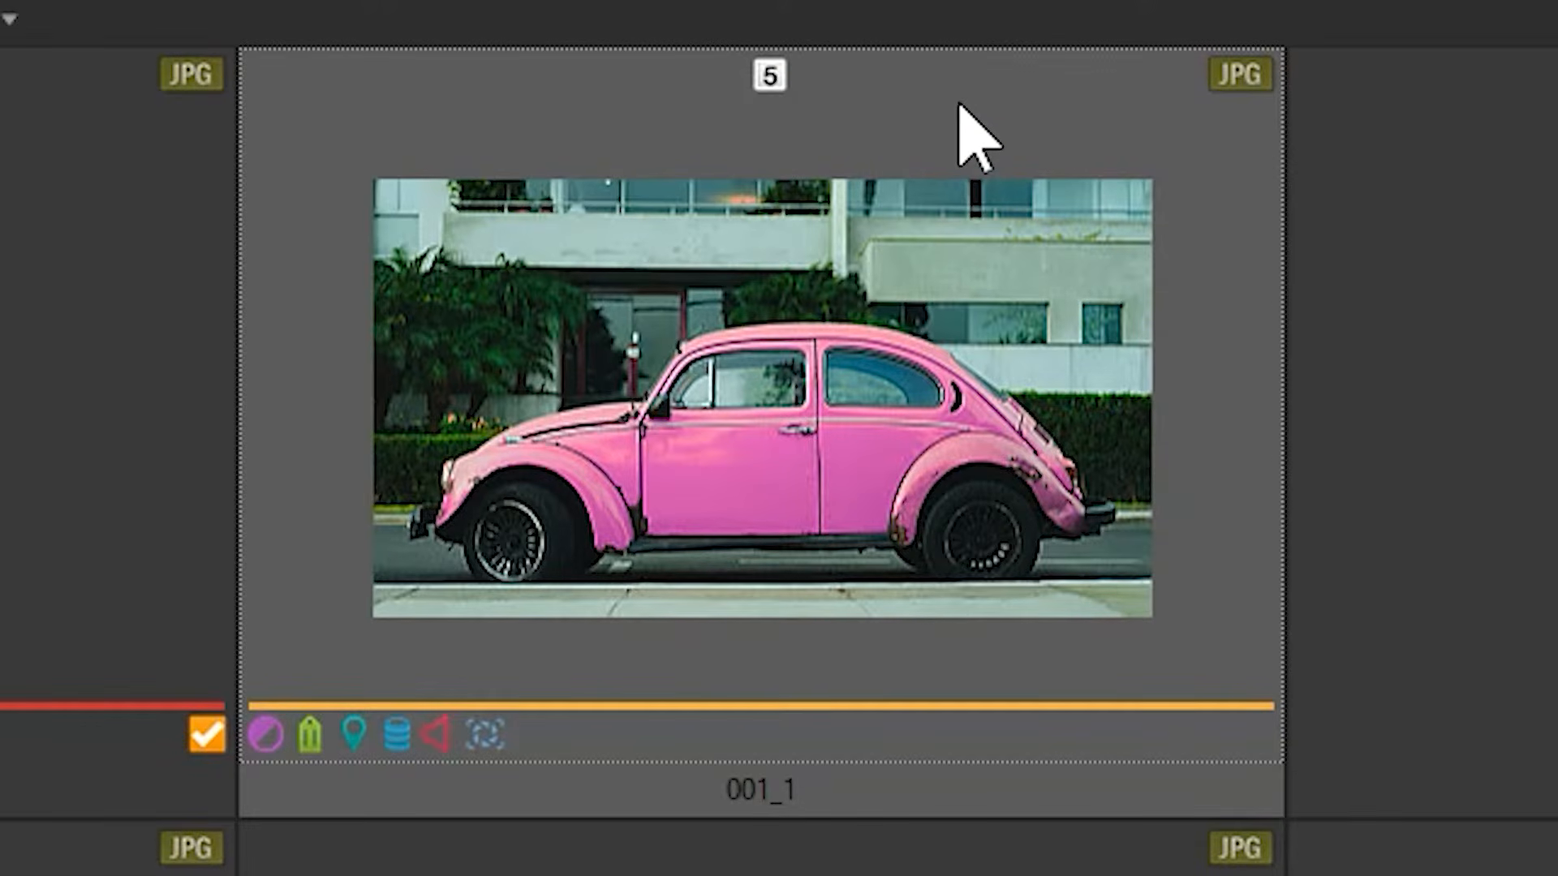
left_click(726, 75)
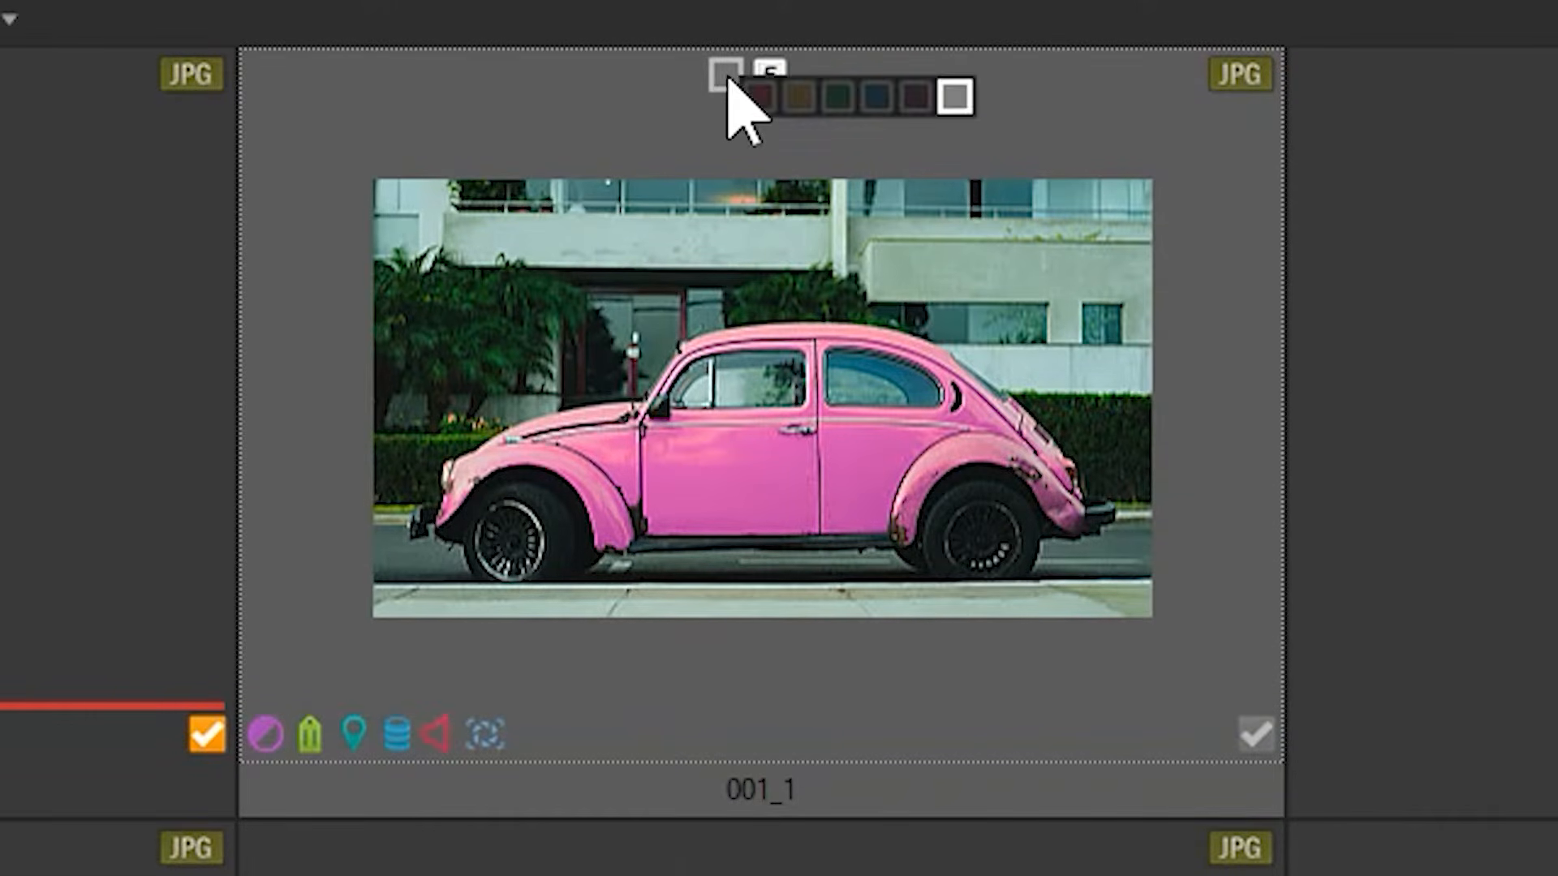
left_click(777, 101)
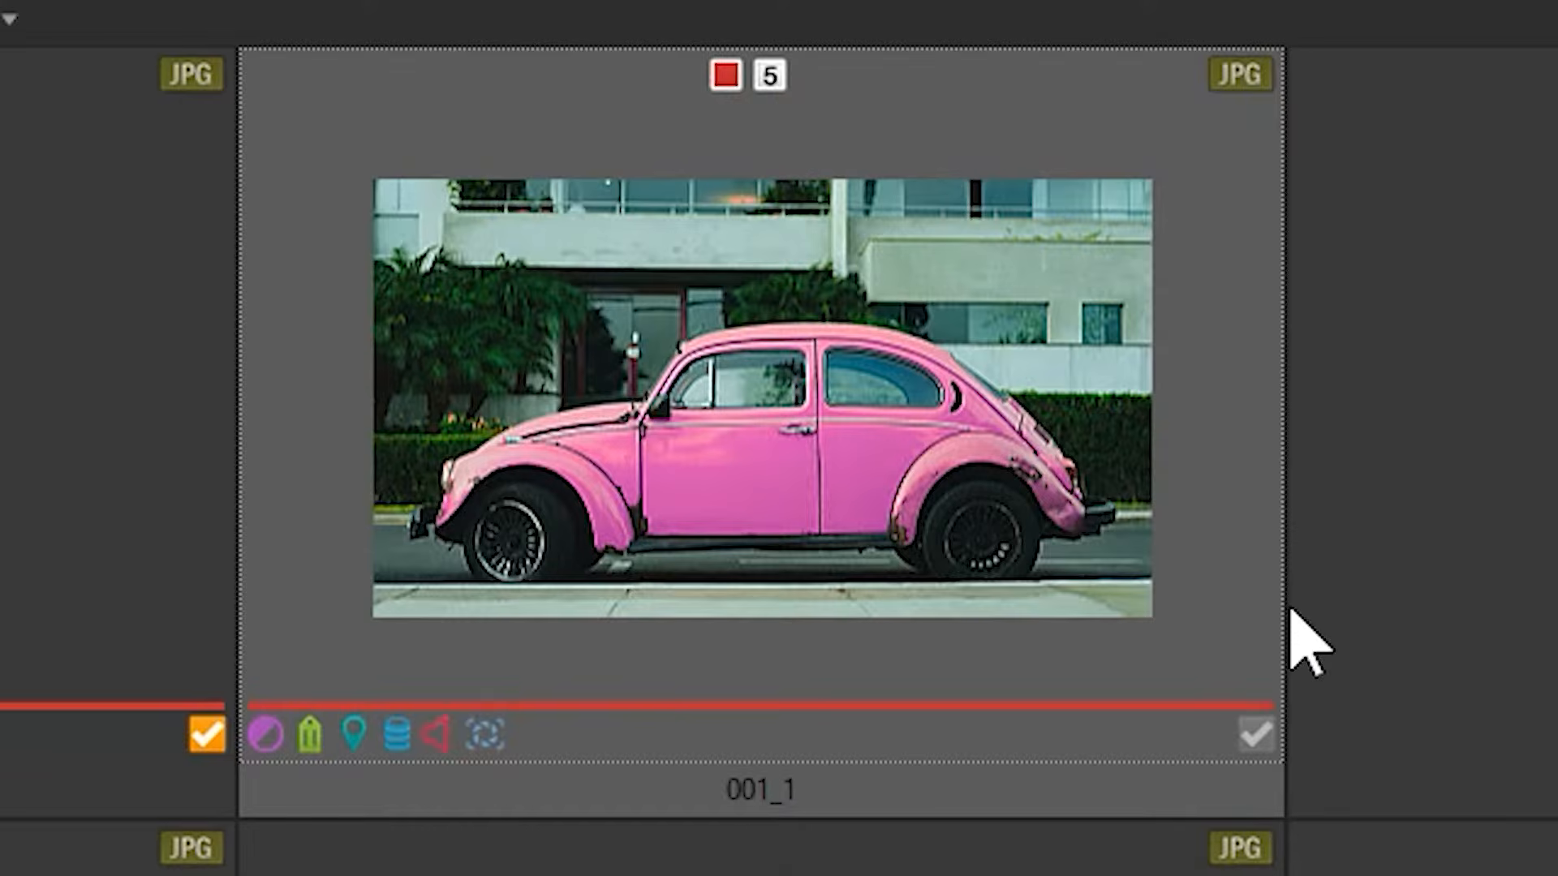
Step: Toggle the tag of photo 001_1 on and off from its thumbnail and its properties, leaving the photo tagged
left_click(1258, 735)
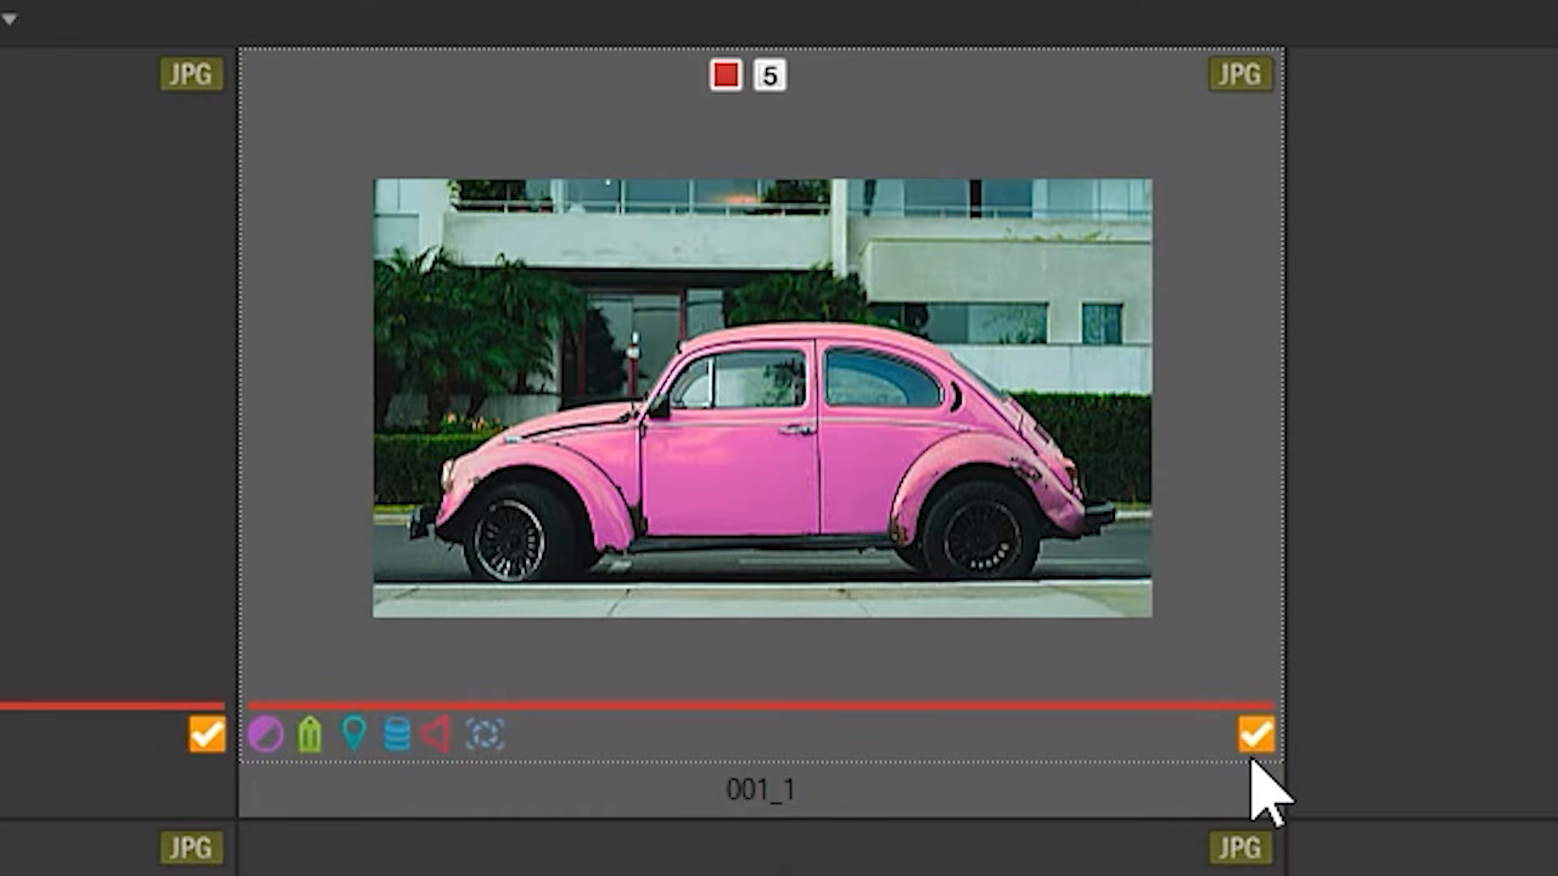
left_click(1256, 742)
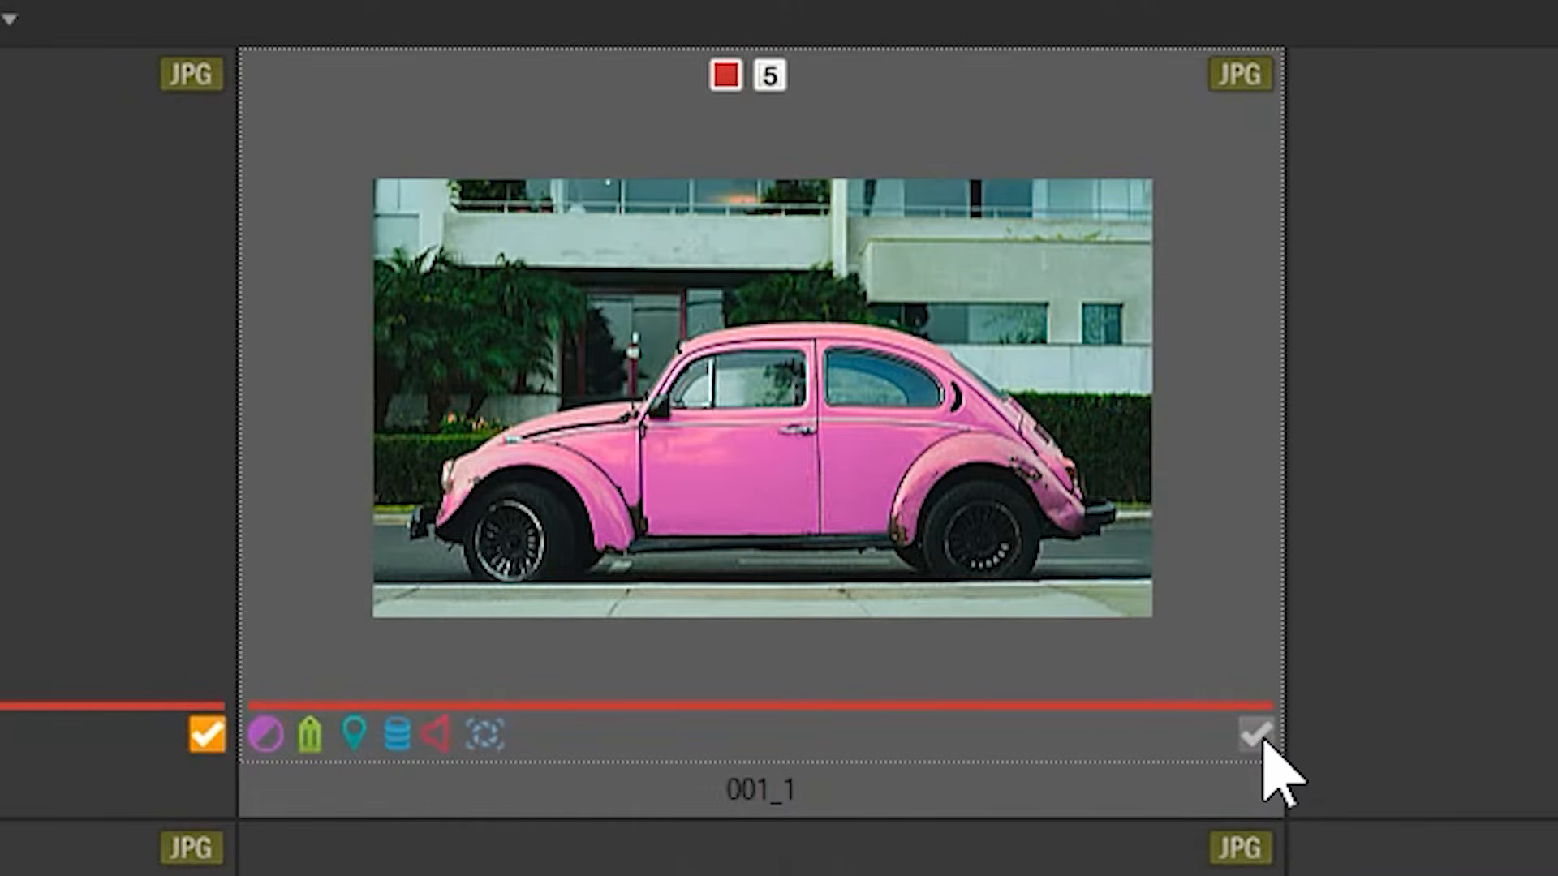
left_click(1259, 737)
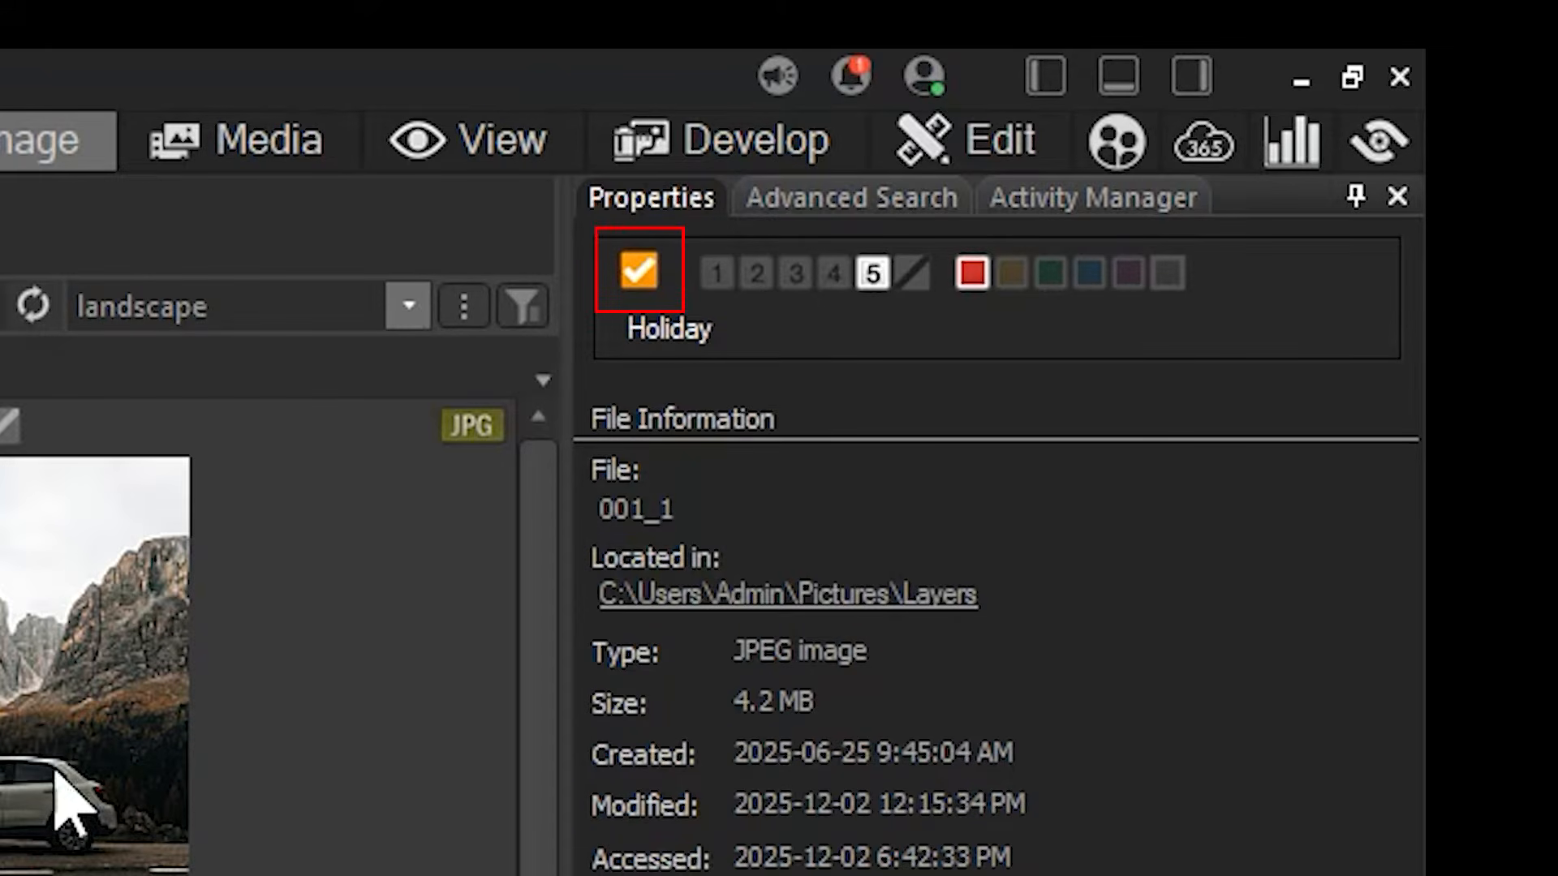
left_click(640, 274)
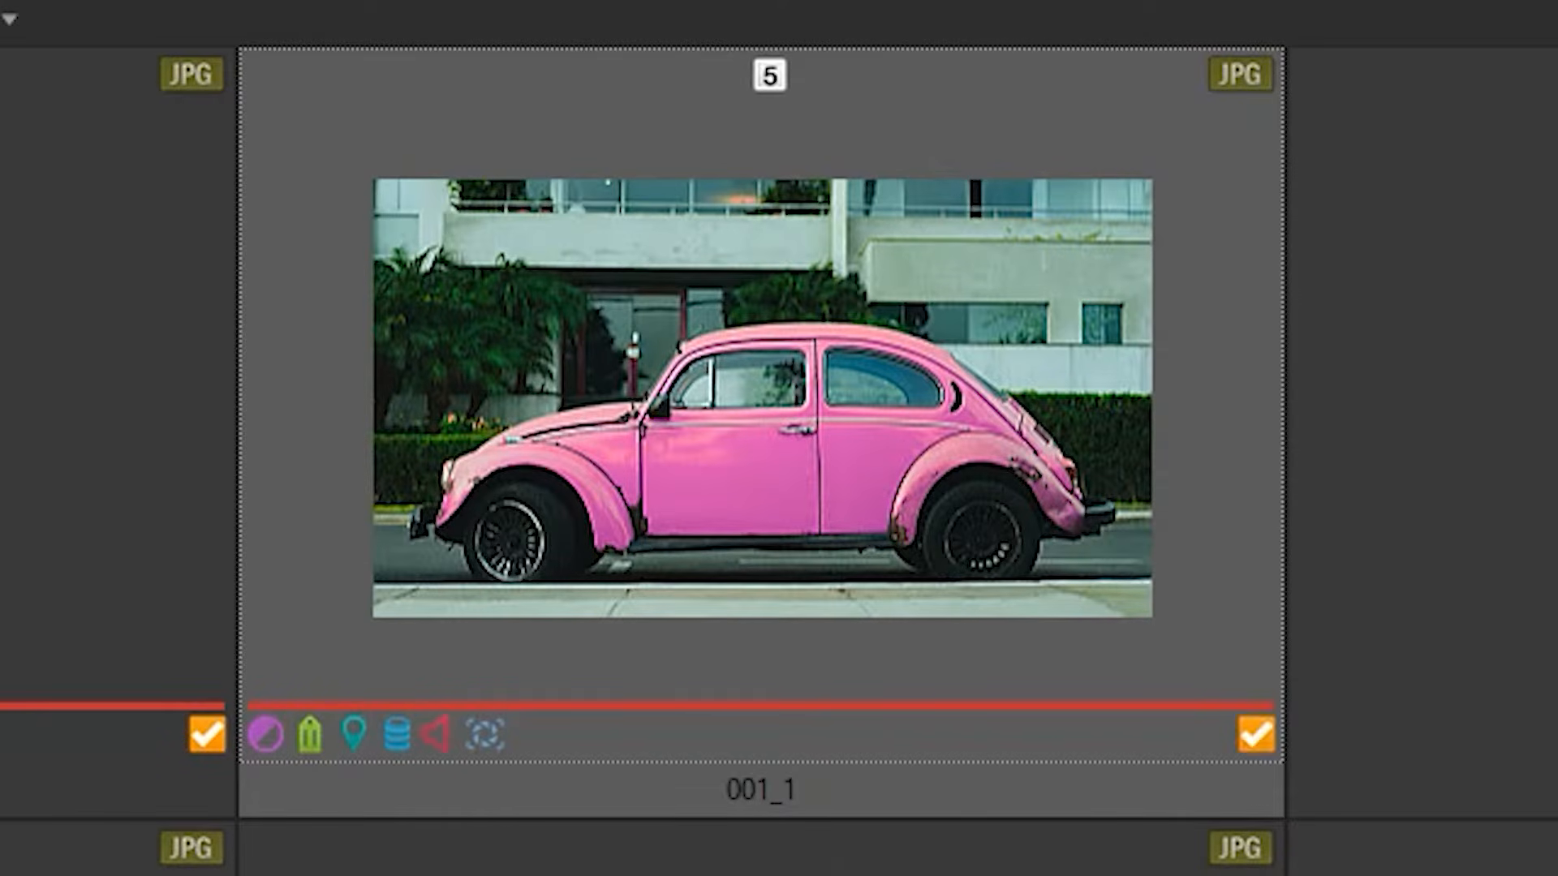
left_click(1254, 737)
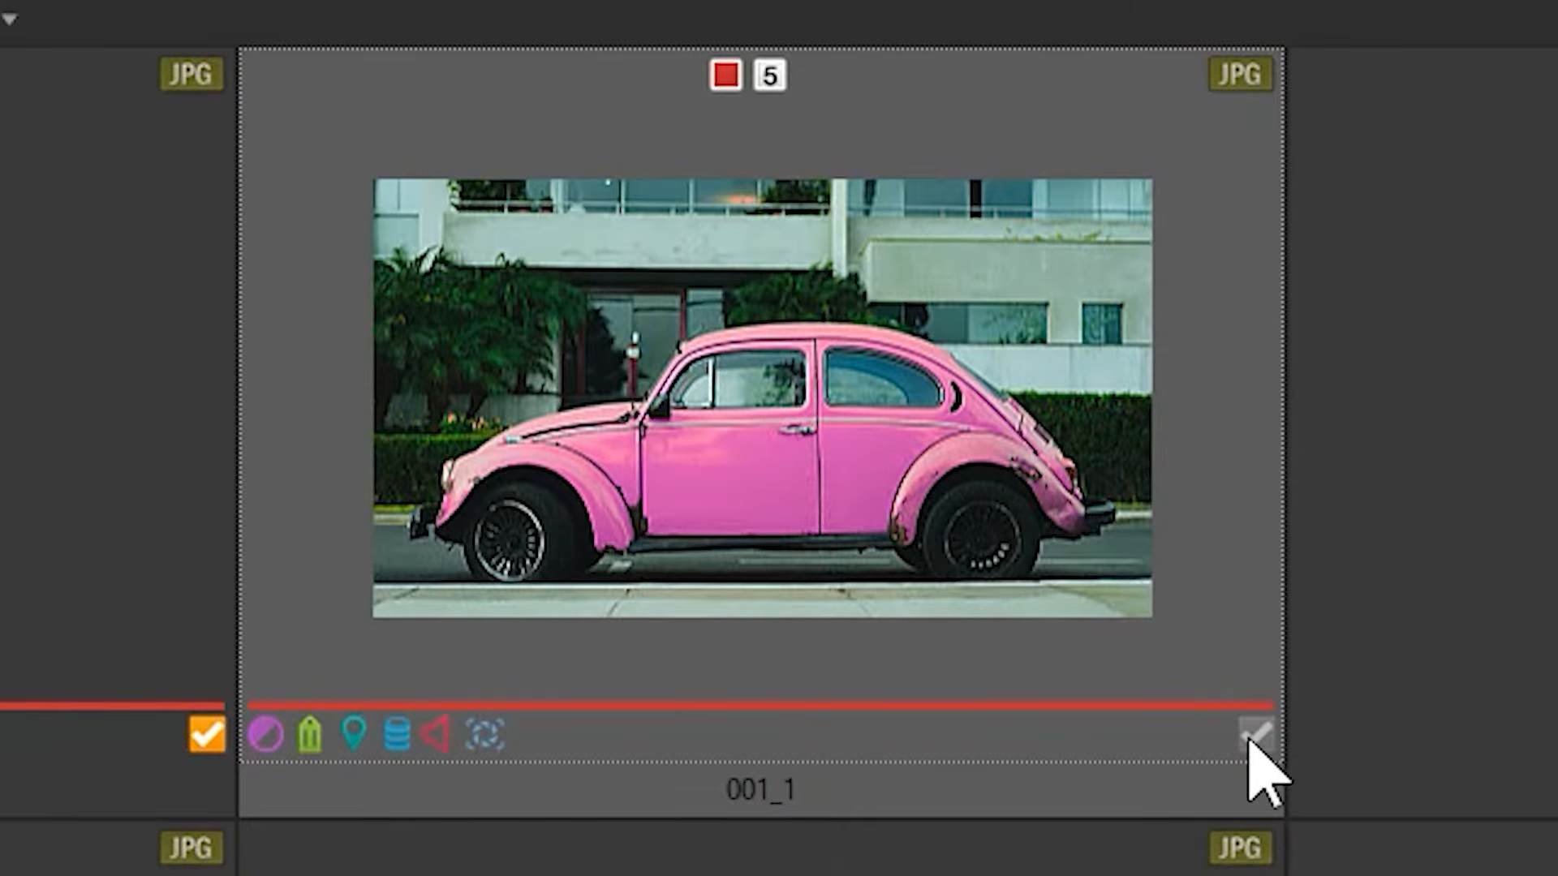
left_click(1250, 736)
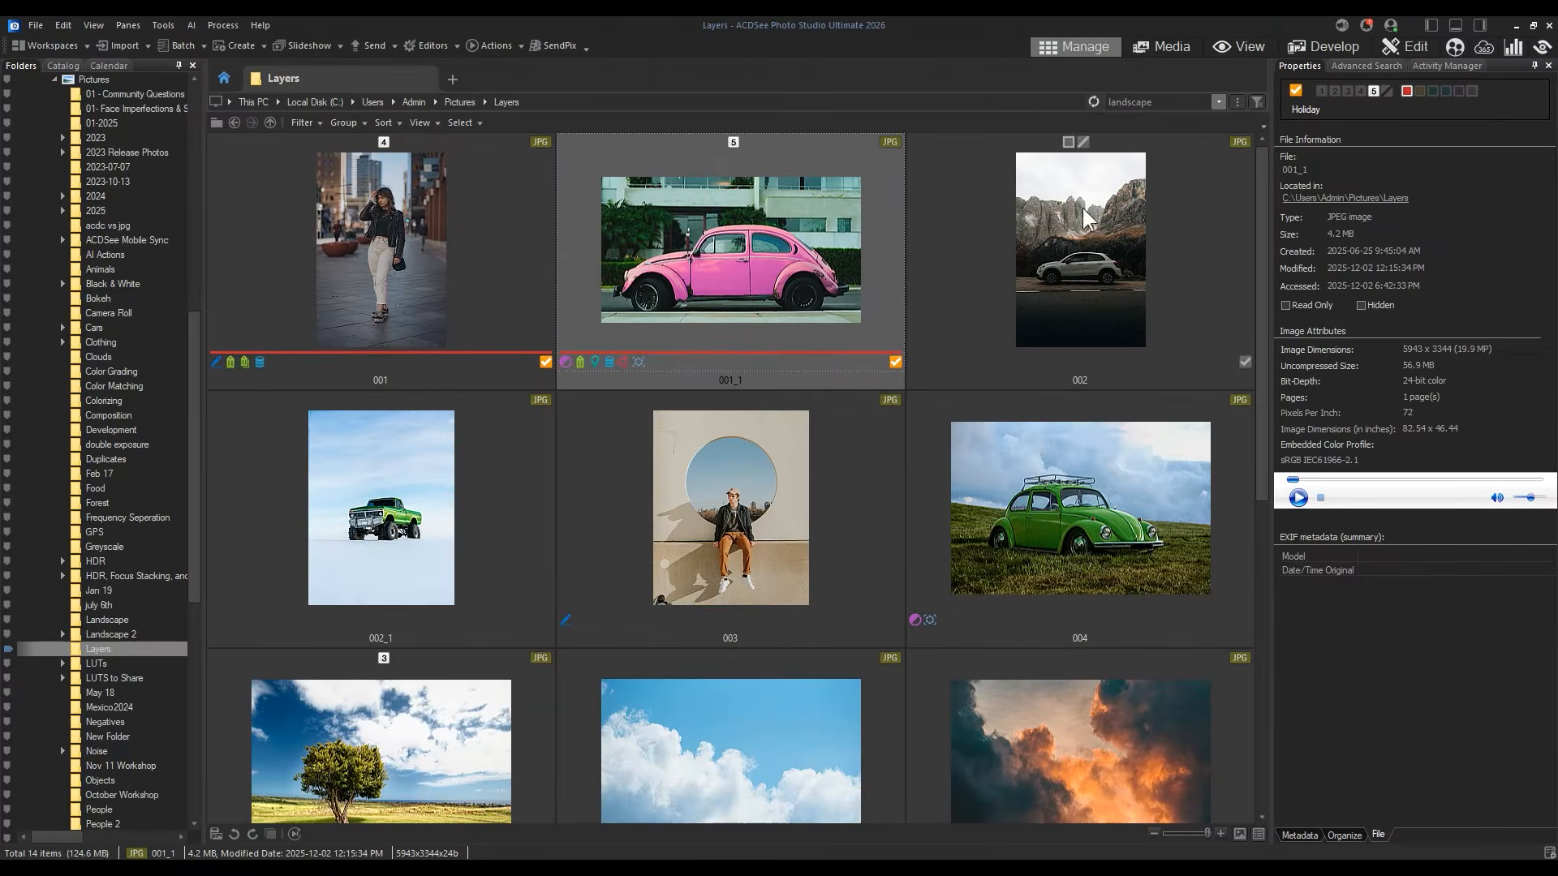
Step: Compare photo 001_1 with and without its Color Wheel adjustment in Develop mode, and return to Manage mode
left_click(1324, 47)
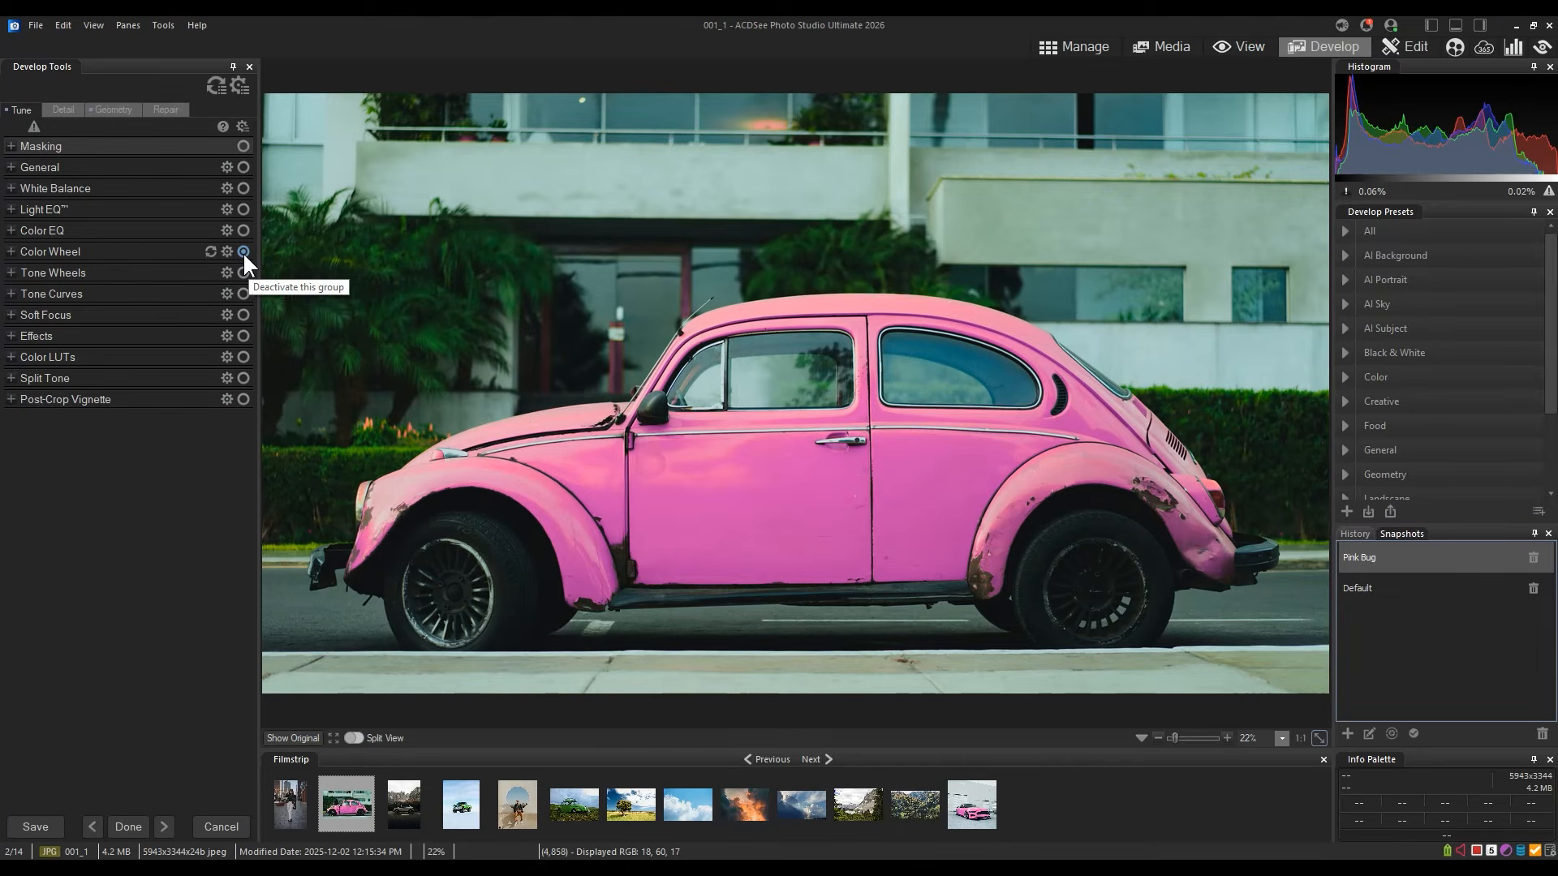
left_click(243, 252)
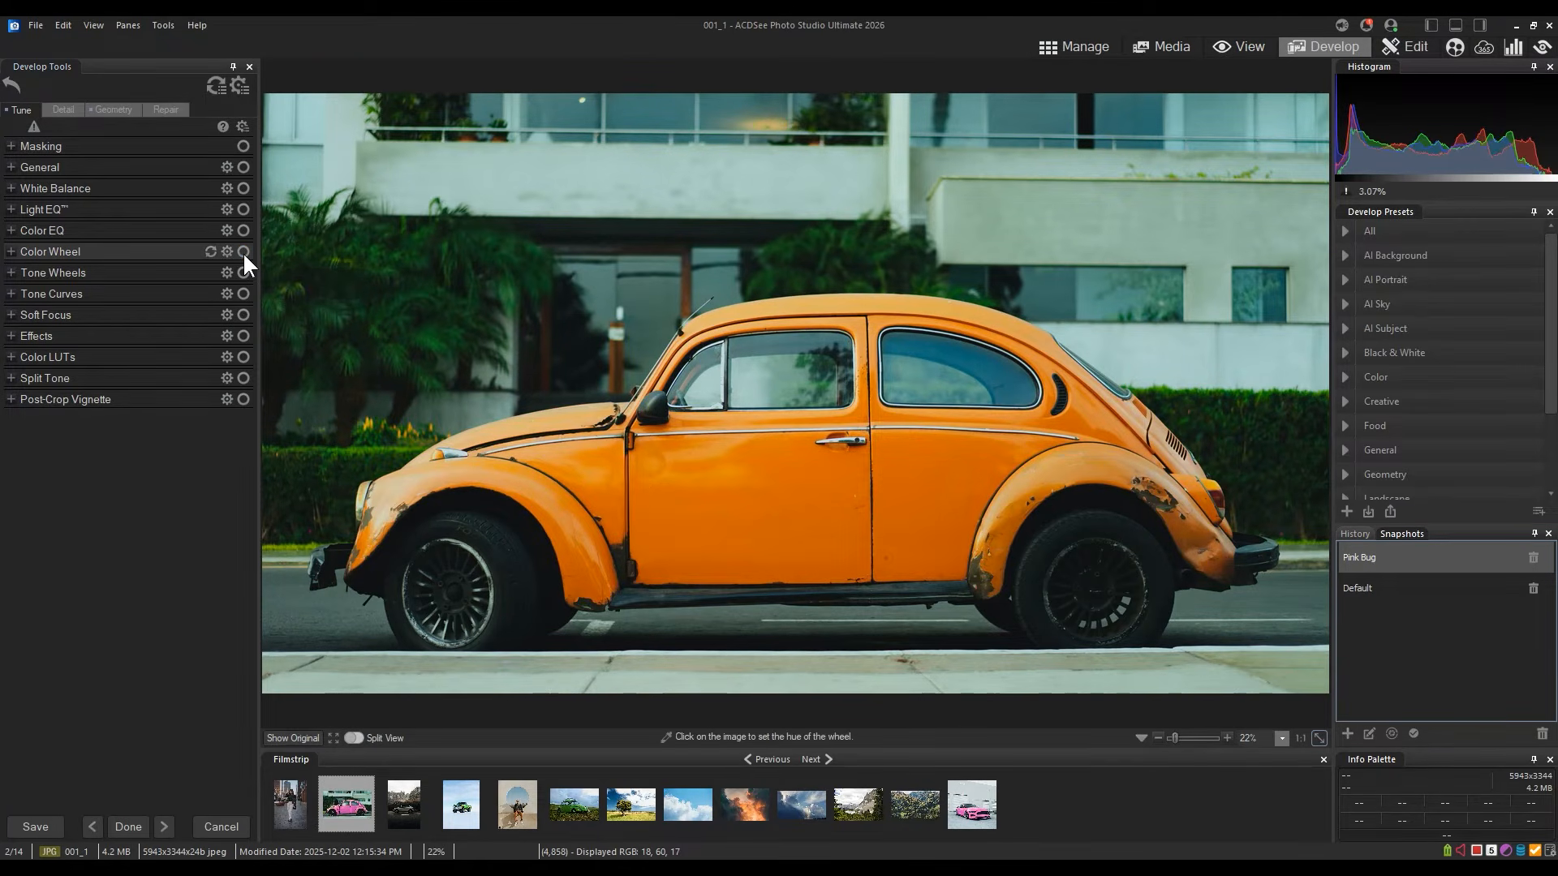
left_click(242, 251)
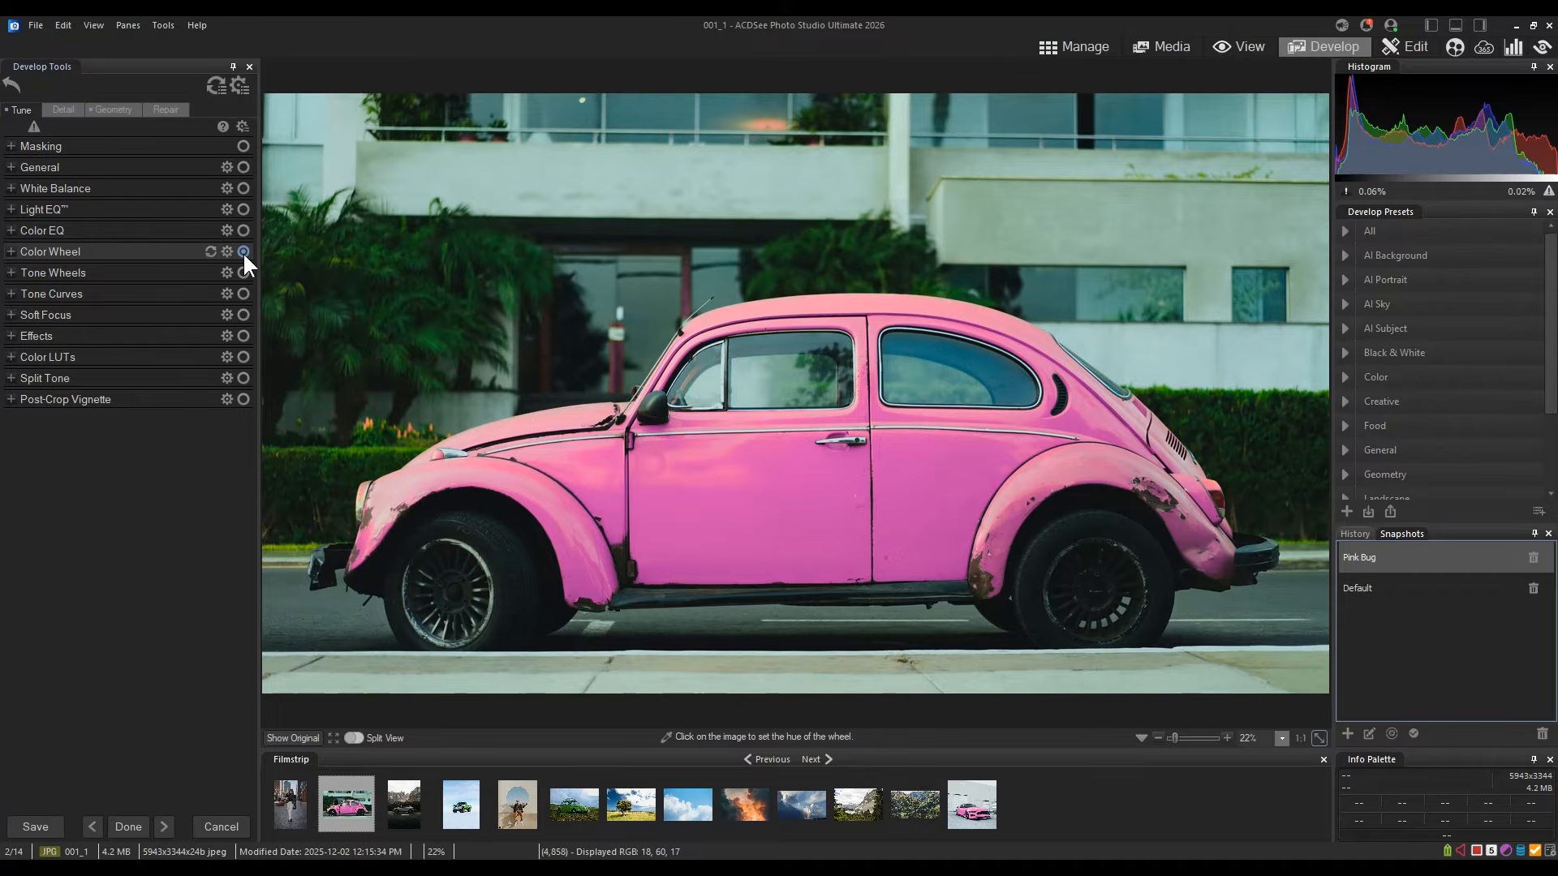
left_click(1063, 54)
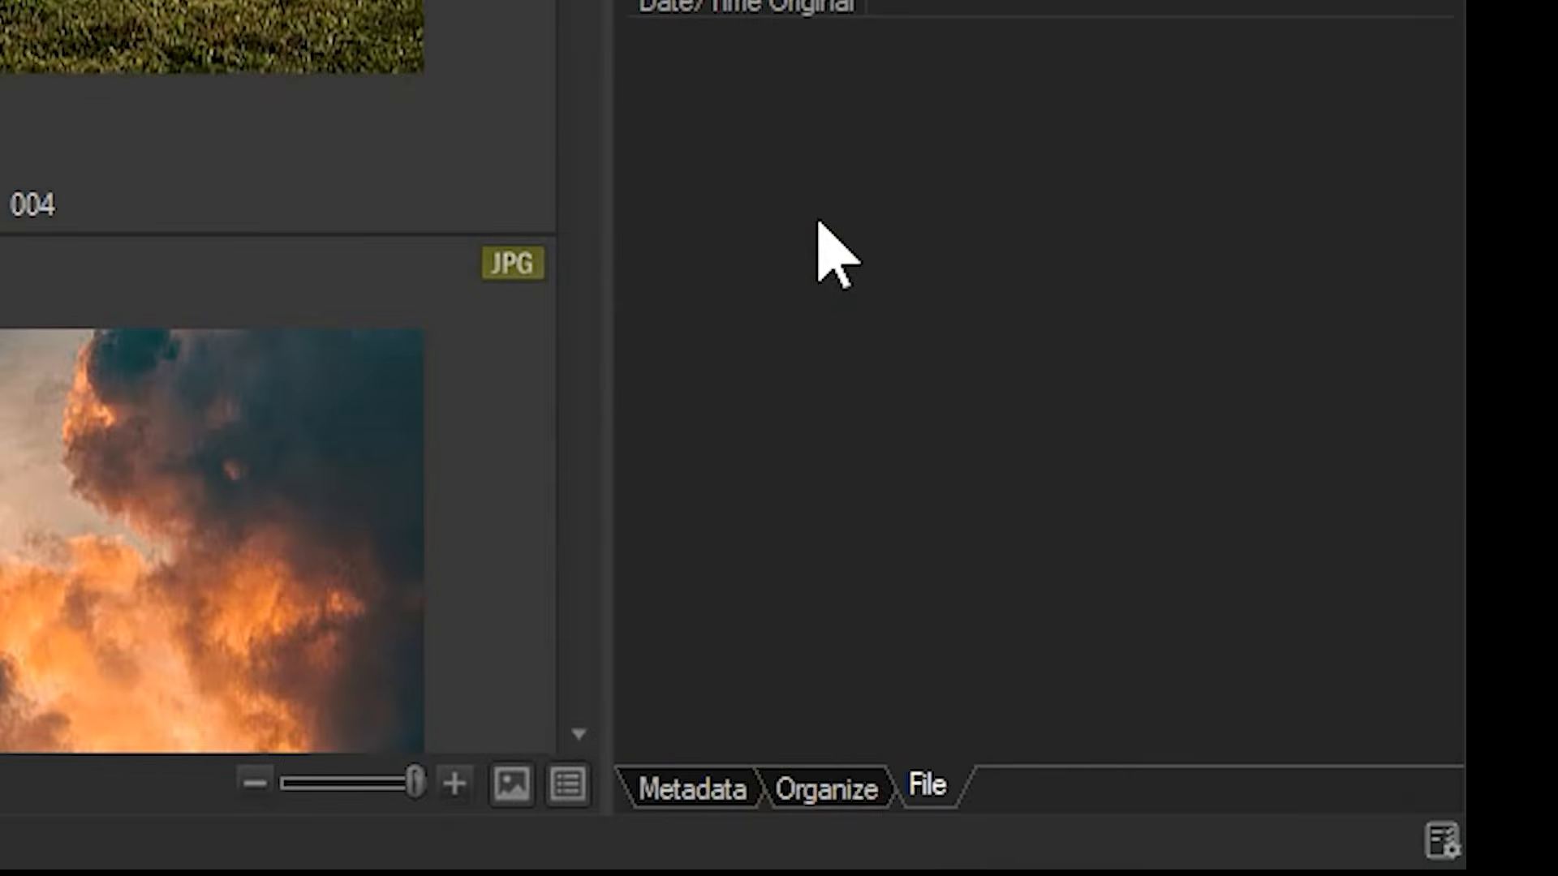
Step: Show the organizing properties of photo 001_1 and view the photo's location on the map
left_click(839, 791)
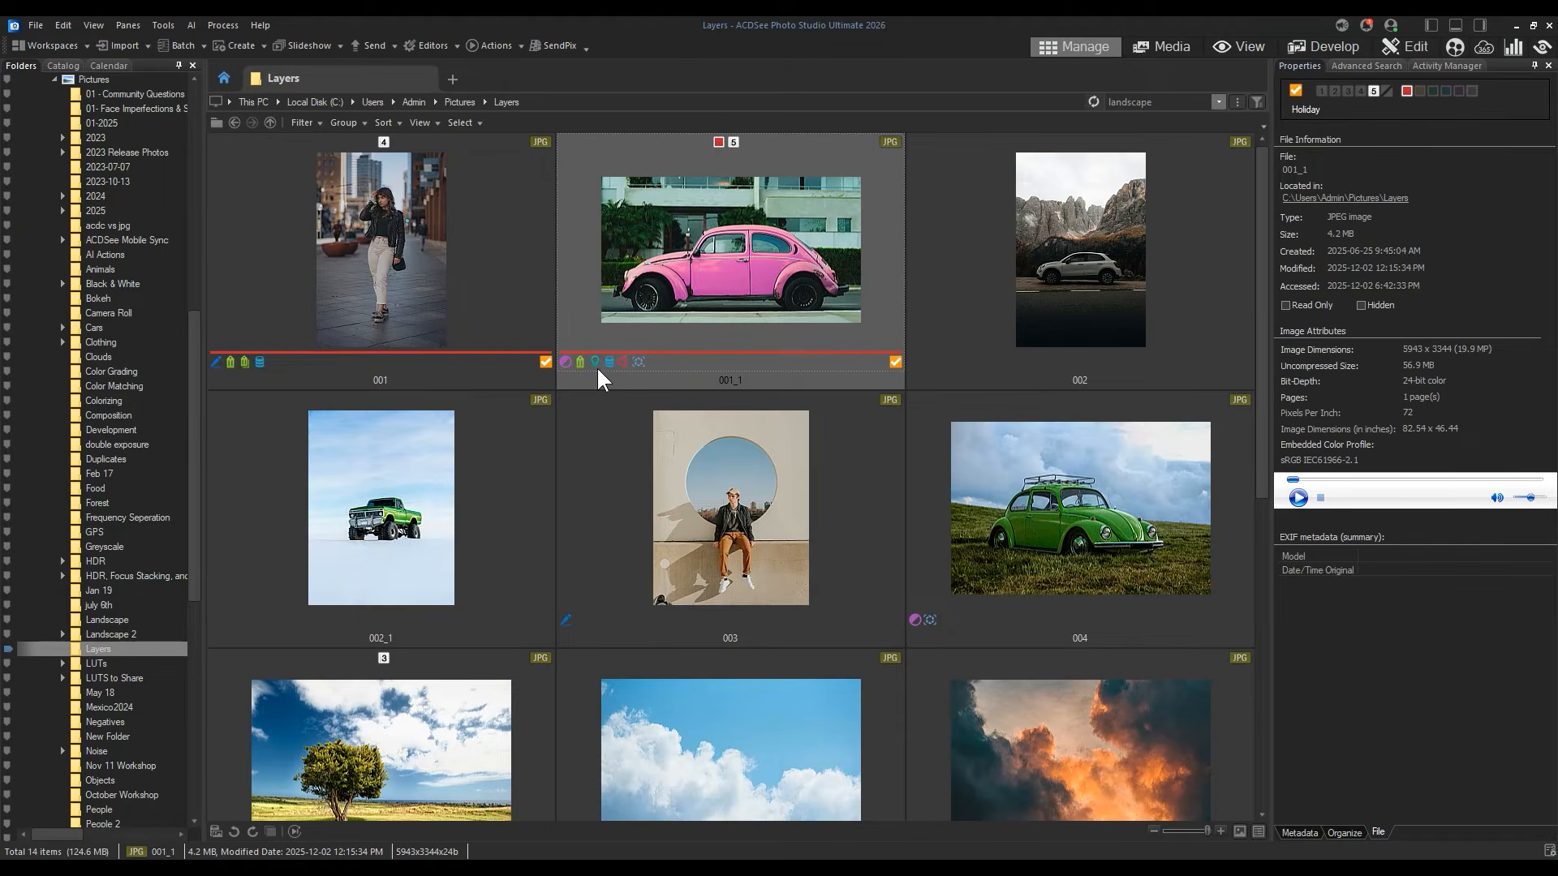
left_click(163, 26)
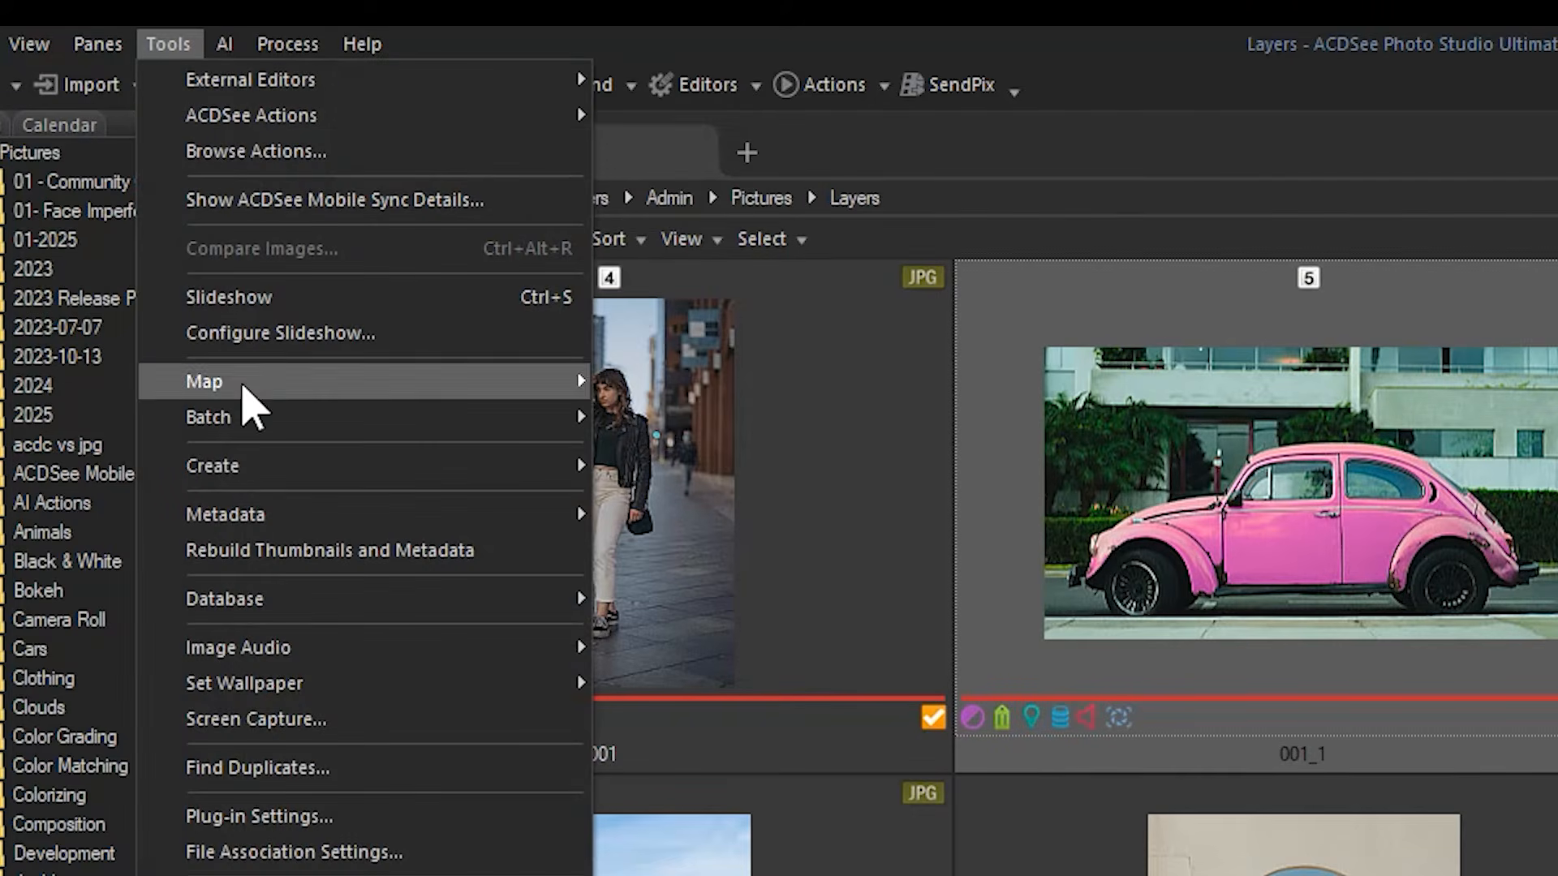
mouse_move(520, 391)
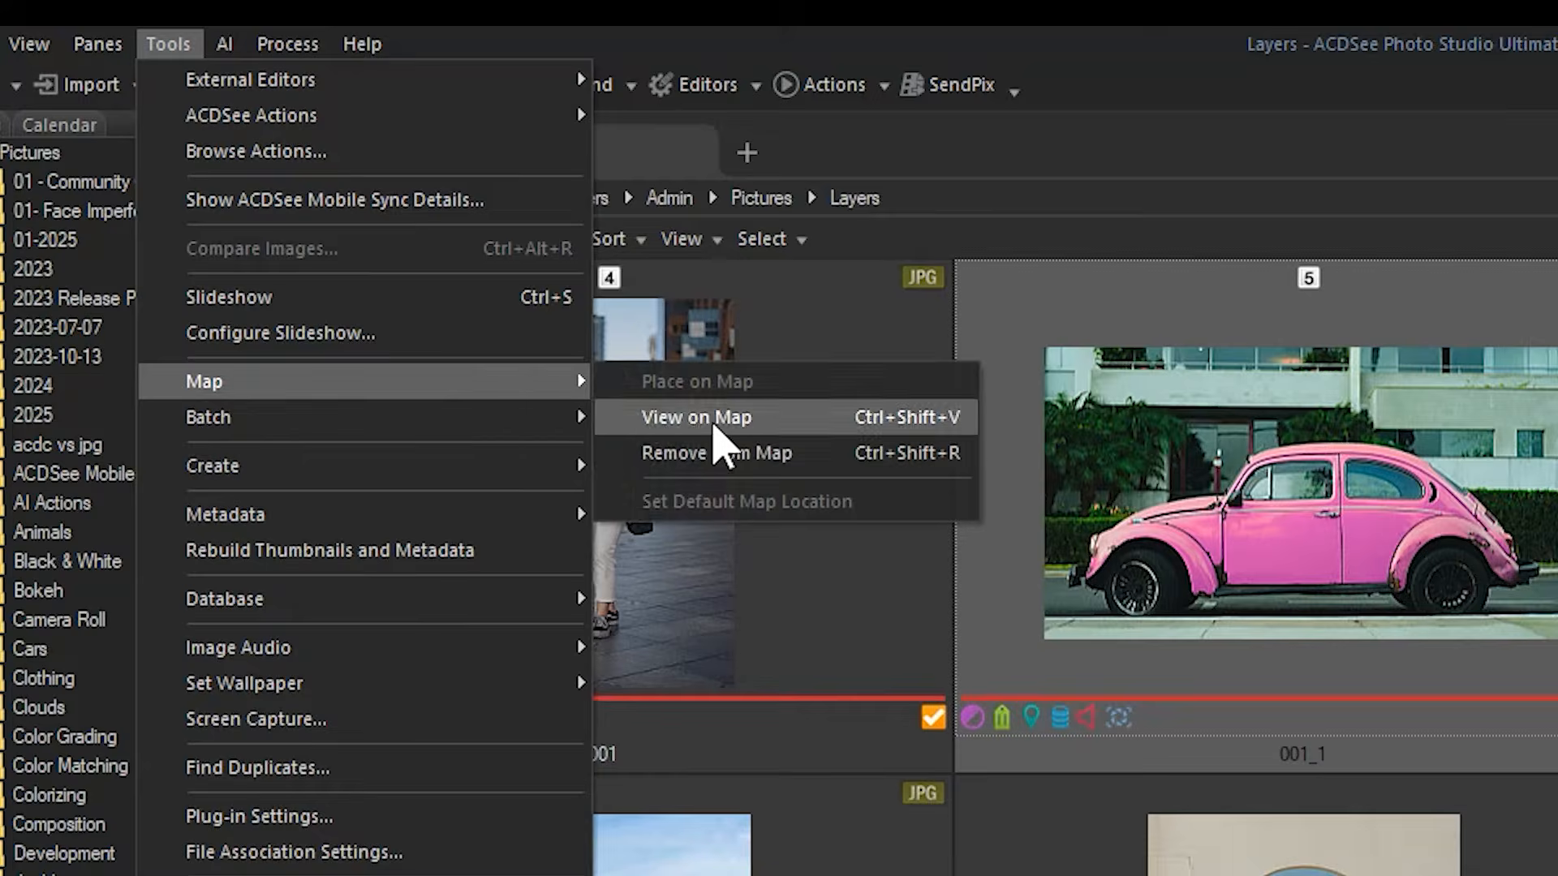
left_click(714, 422)
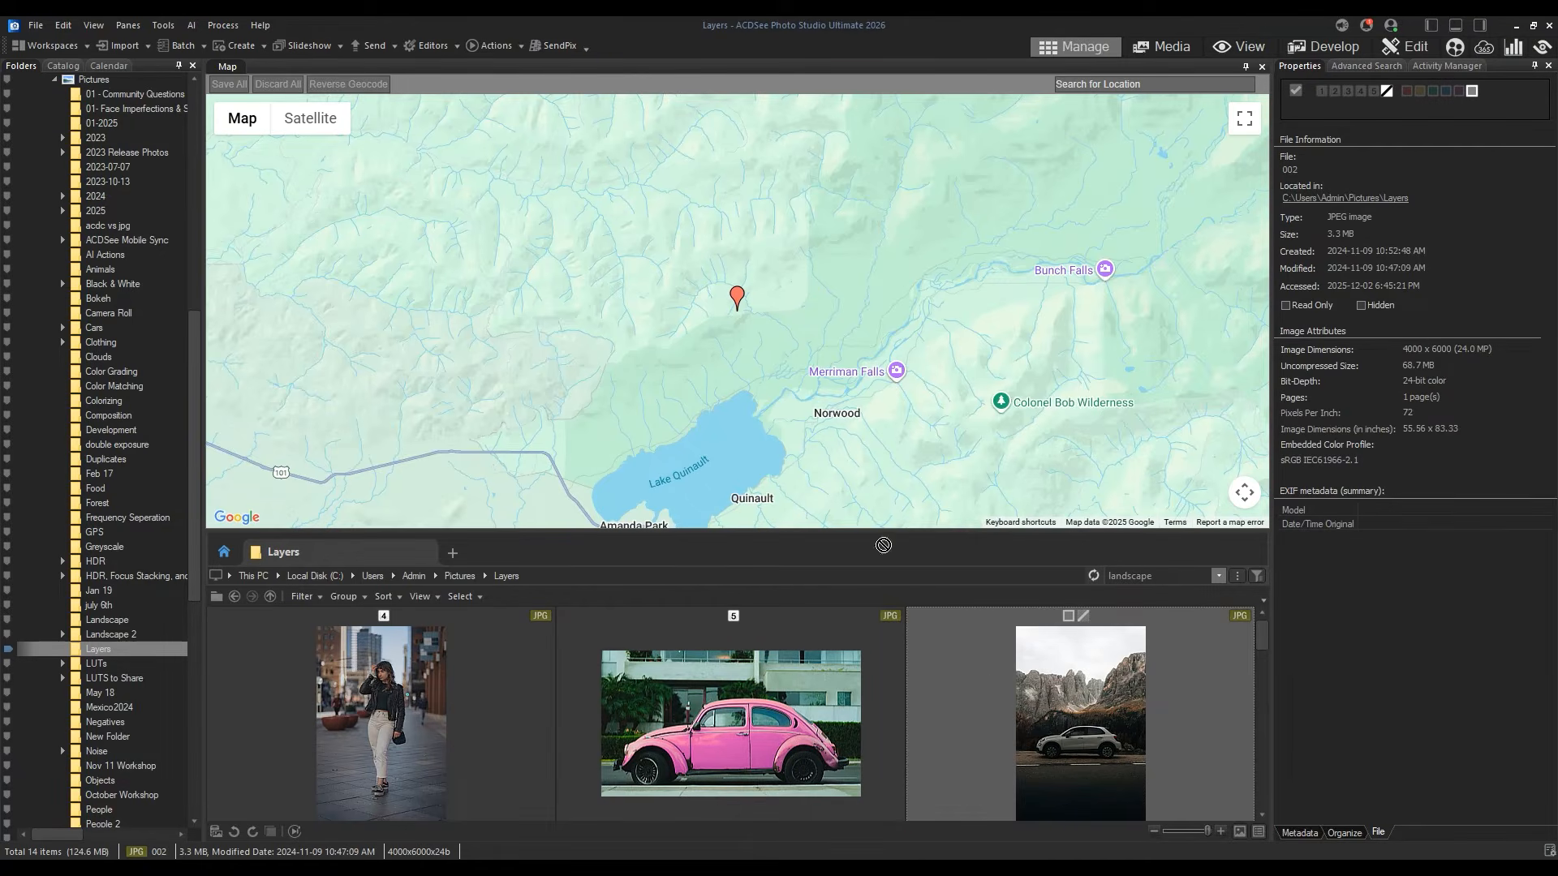
Step: Place photo 002 on the map just west of Norwood, northeast of Lake Quinault
left_click_drag(883, 545, 794, 413)
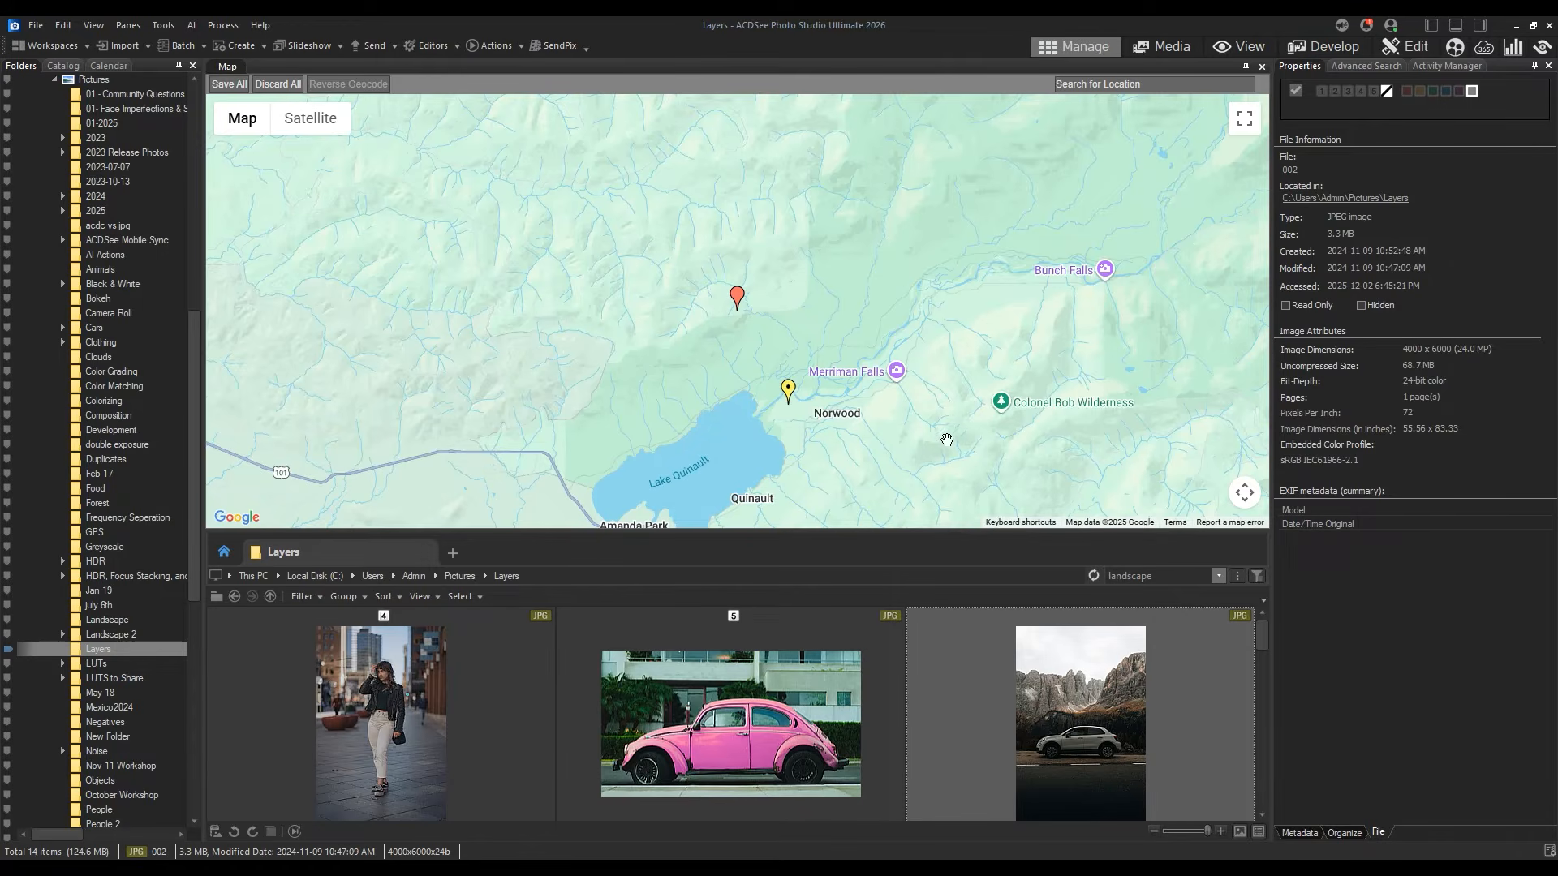
Step: Close the map and assign the green color label to photo 002 from its thumbnail
left_click(1262, 68)
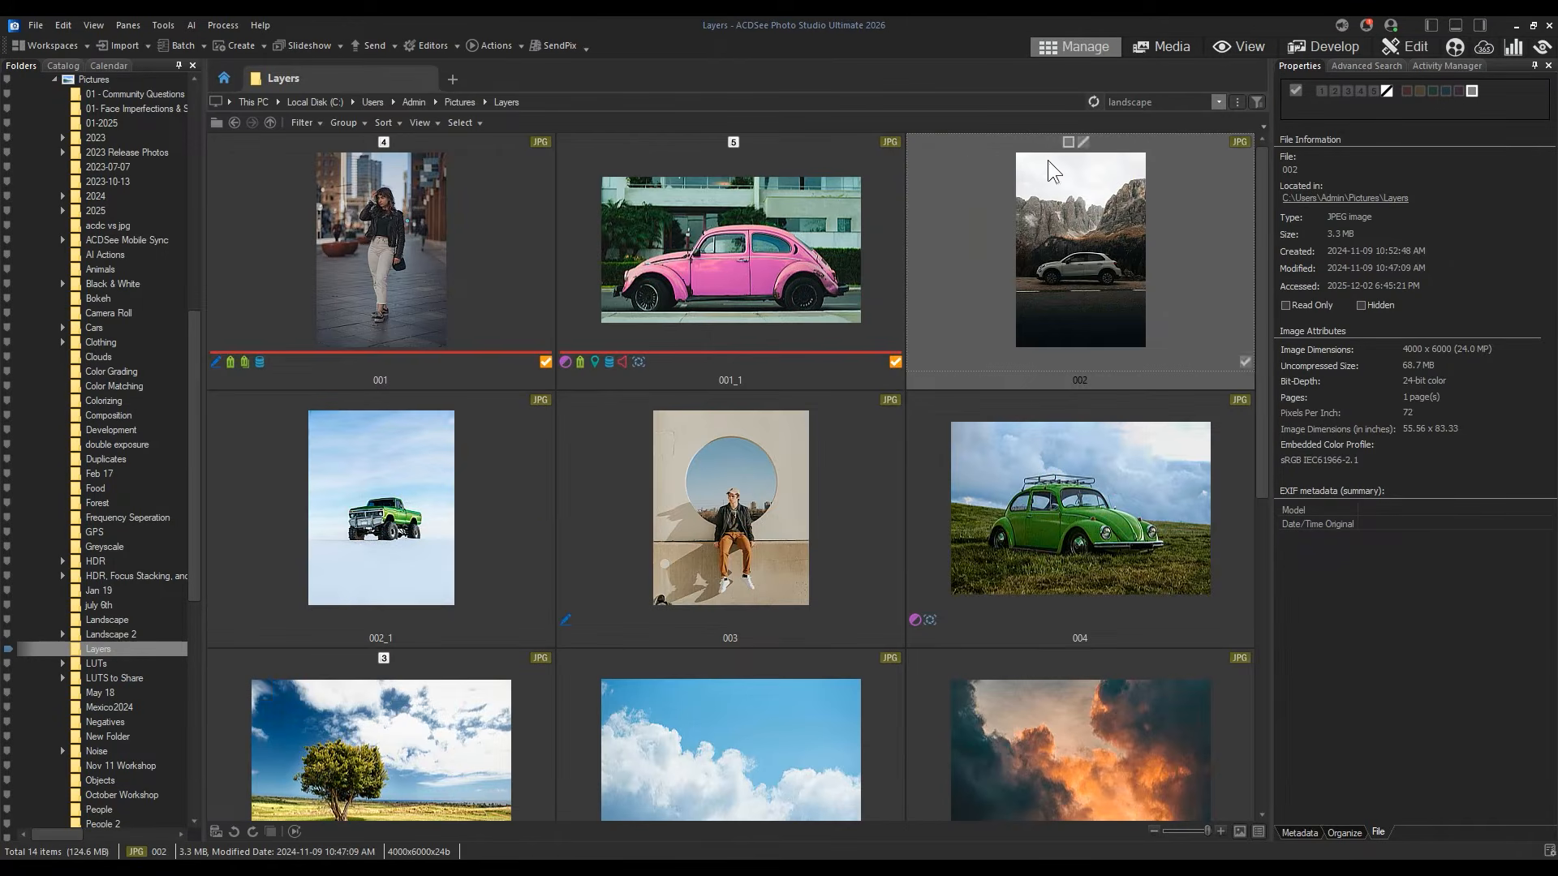
left_click(610, 379)
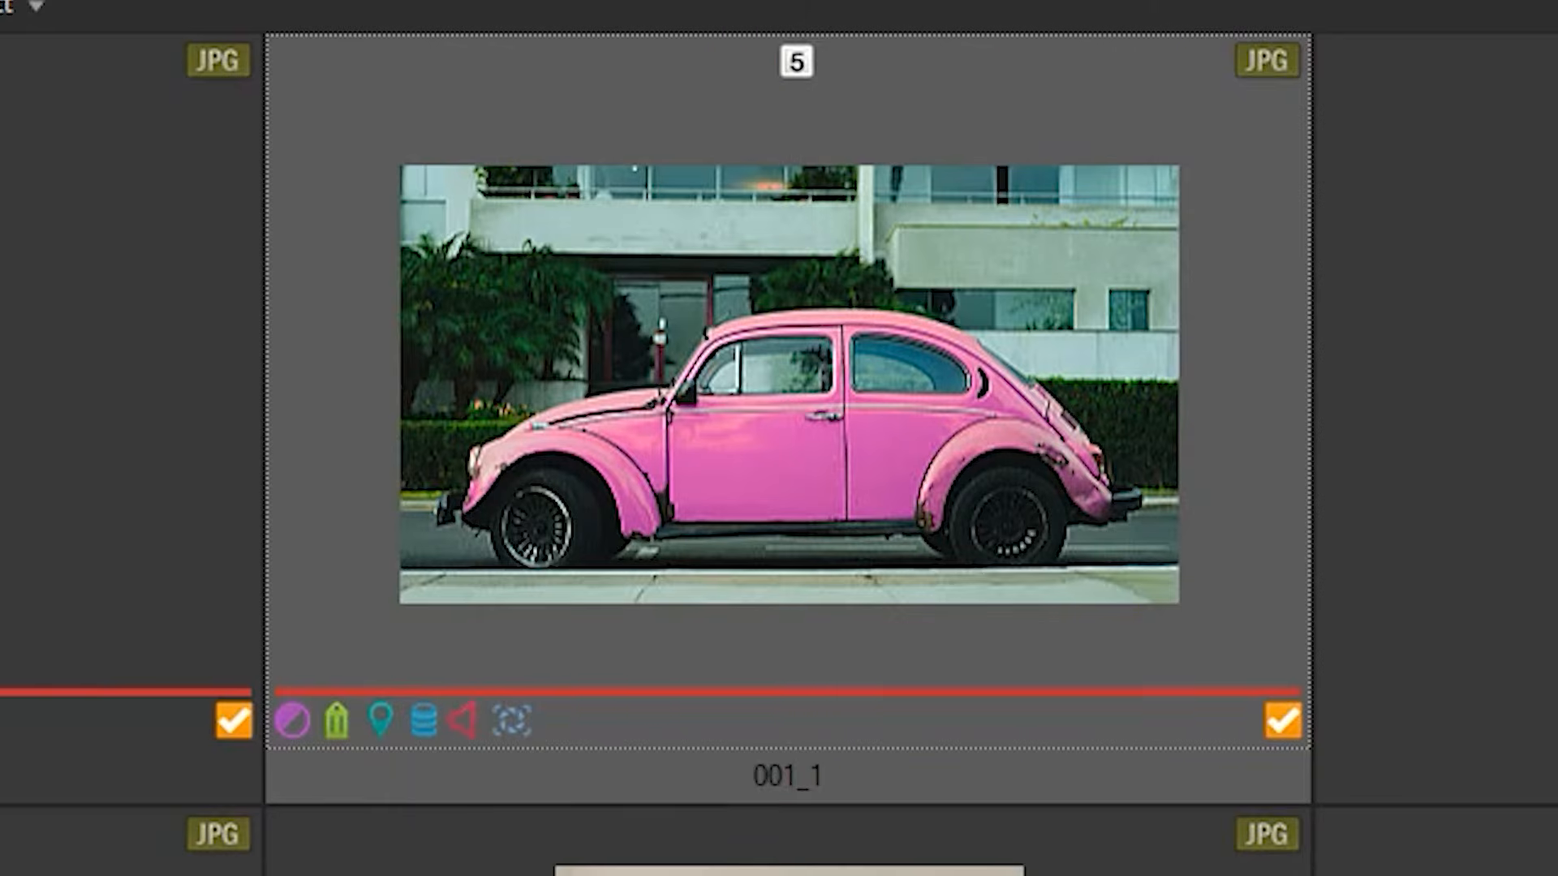
left_click(932, 154)
left_click(714, 68)
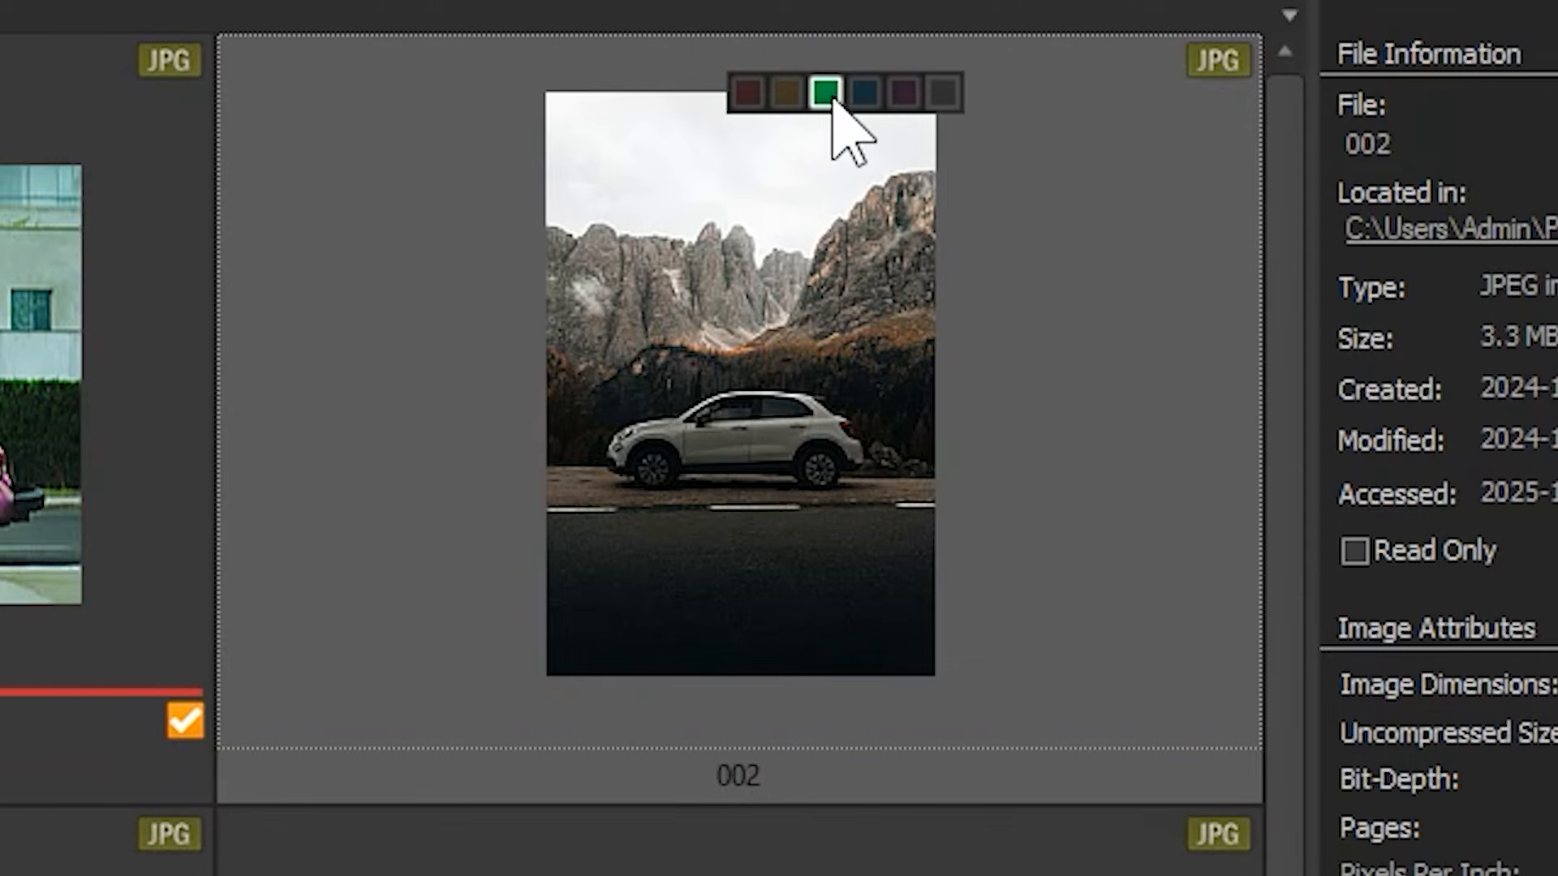
left_click(828, 94)
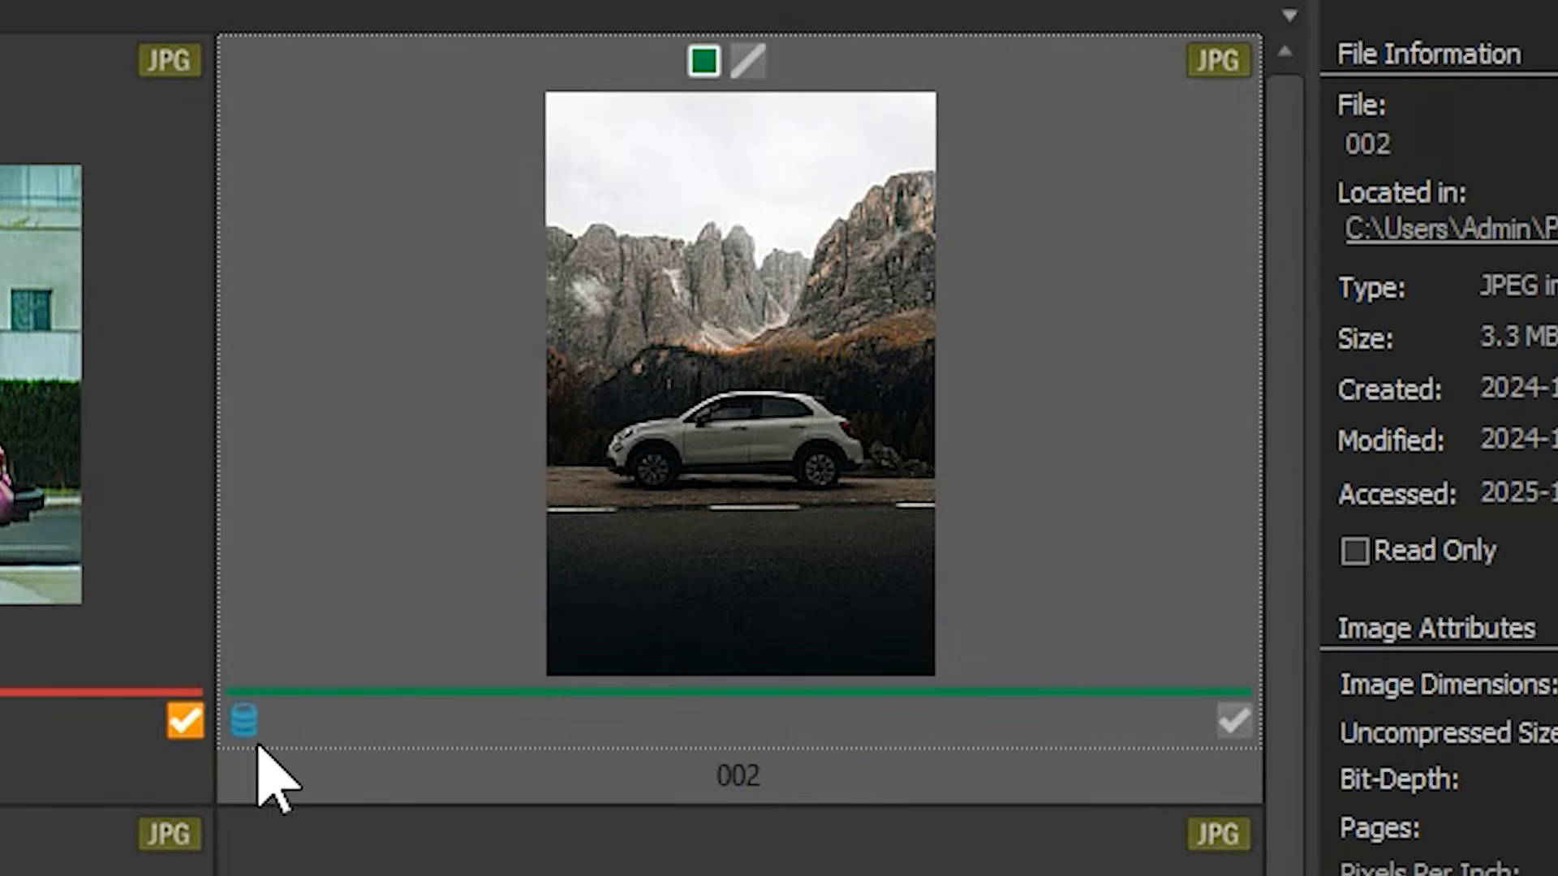
Step: Show the Embed ACDSee Metadata command among the metadata options of photo 001_1
left_click(43, 455)
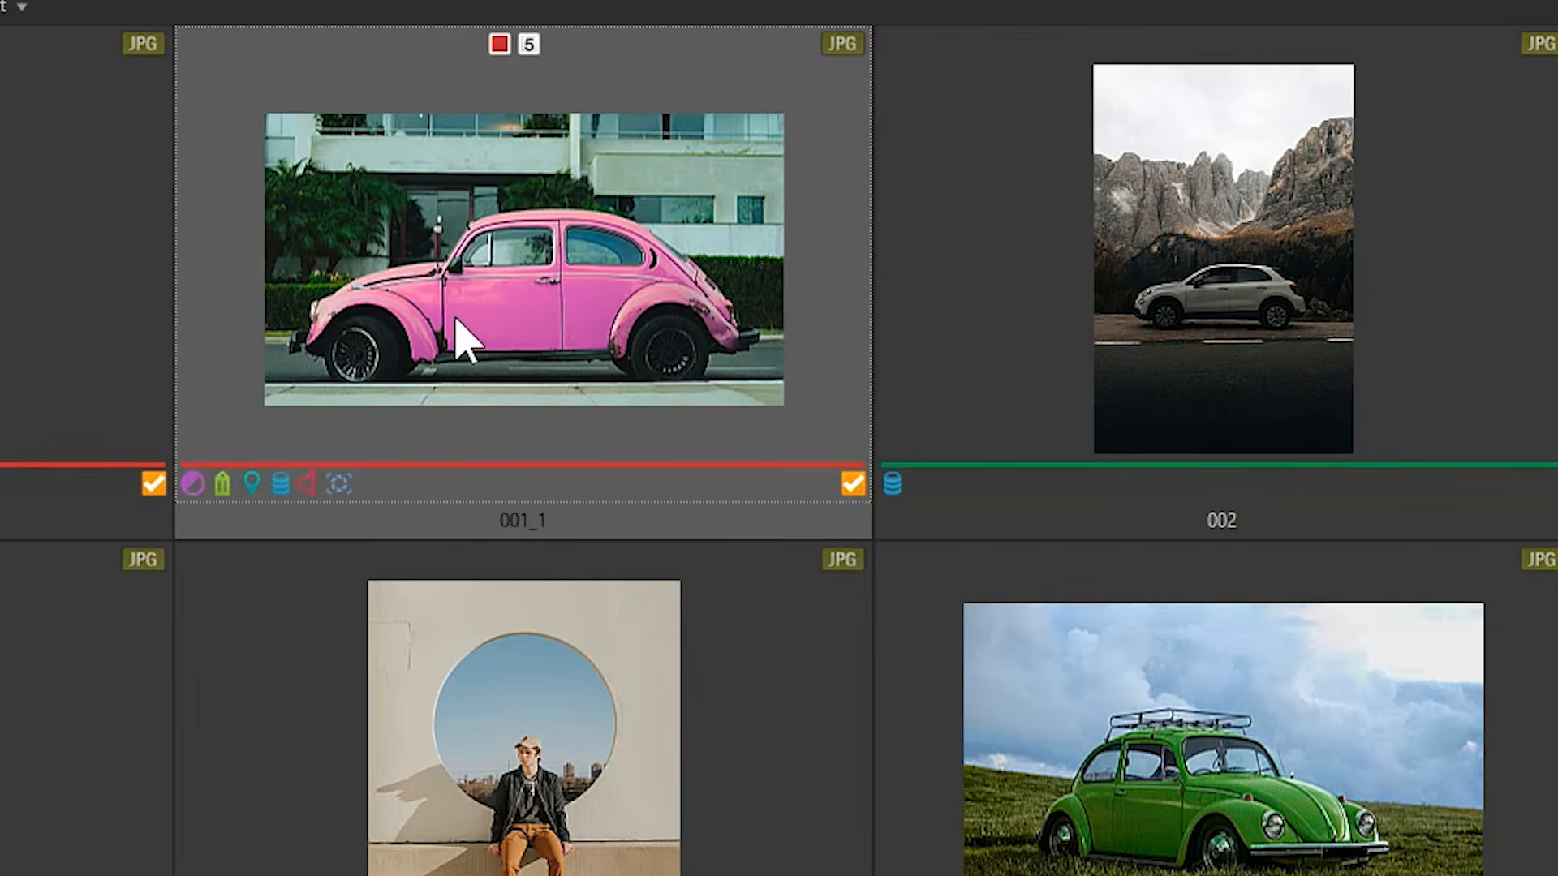
right_click(455, 320)
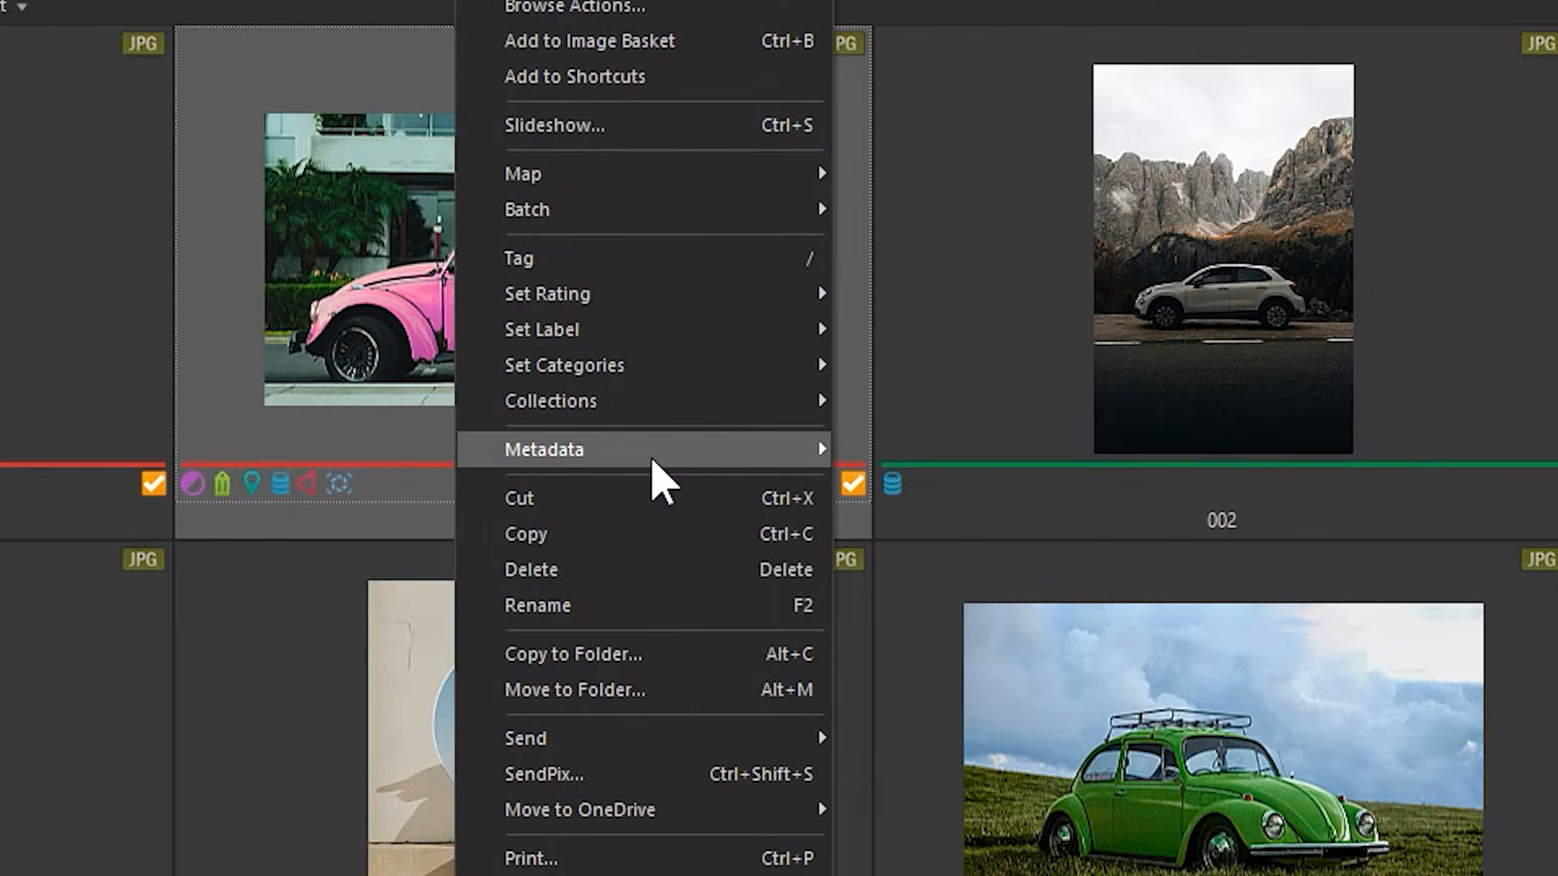
mouse_move(652, 466)
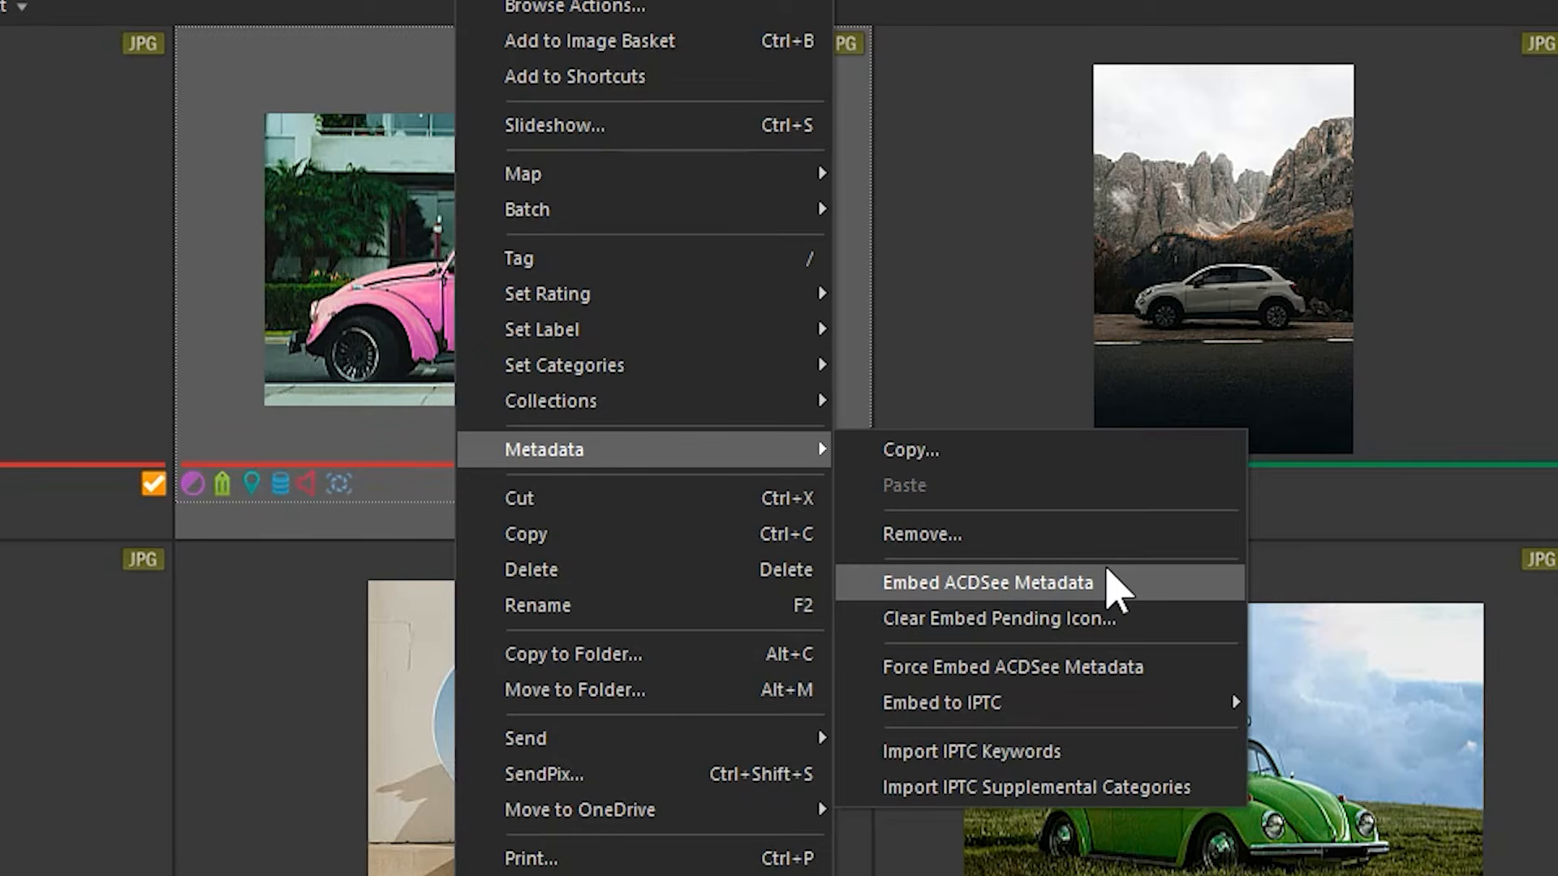
left_click(1116, 584)
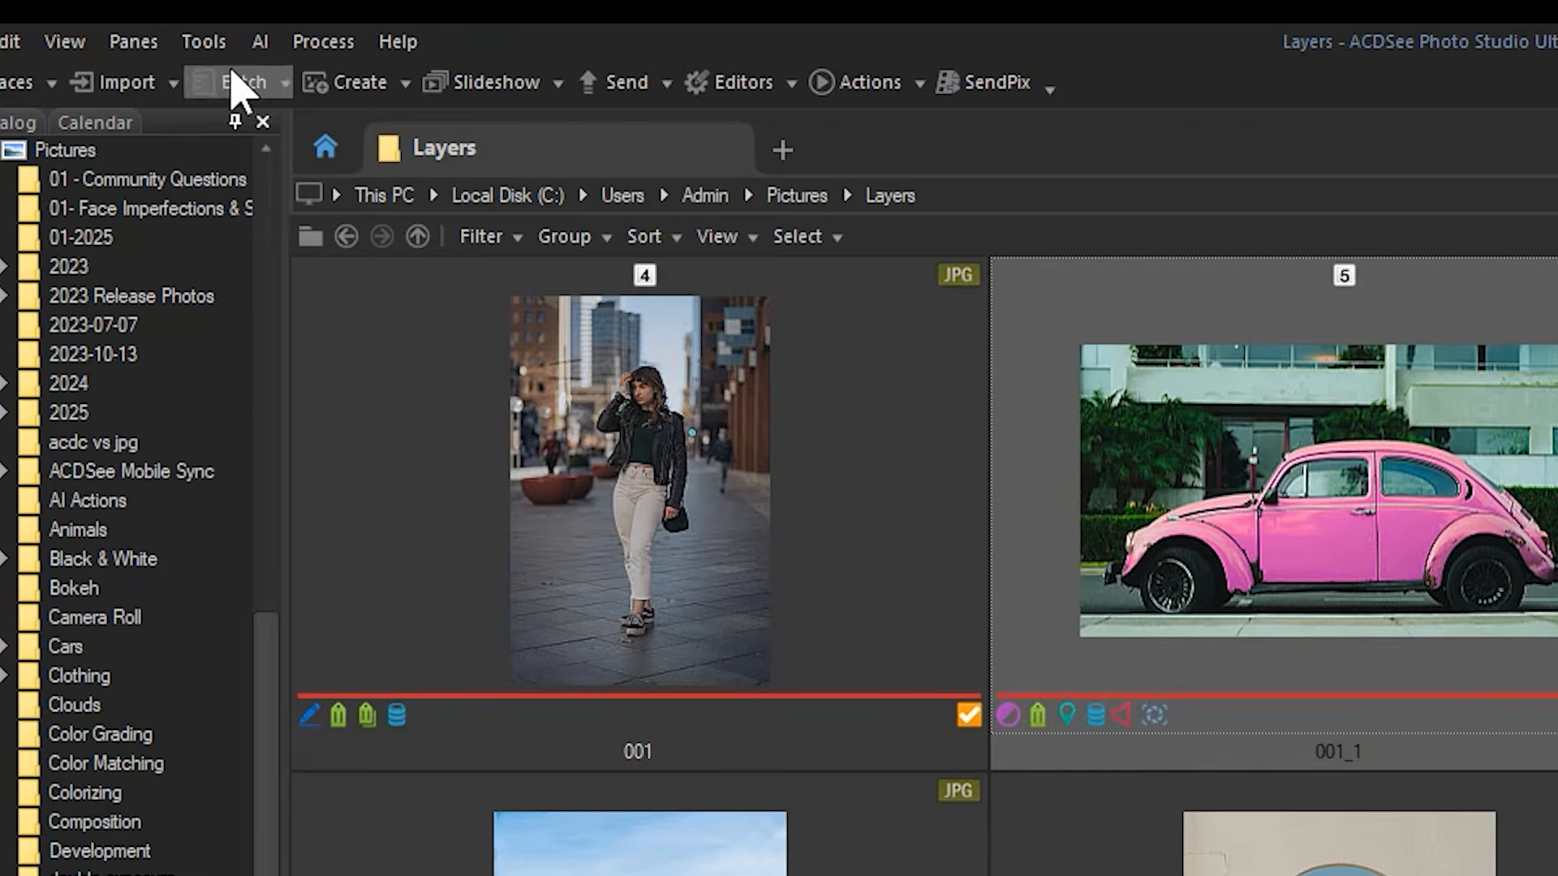
Step: View the audio editing settings for photo 001_1 and close them without making changes
left_click(204, 42)
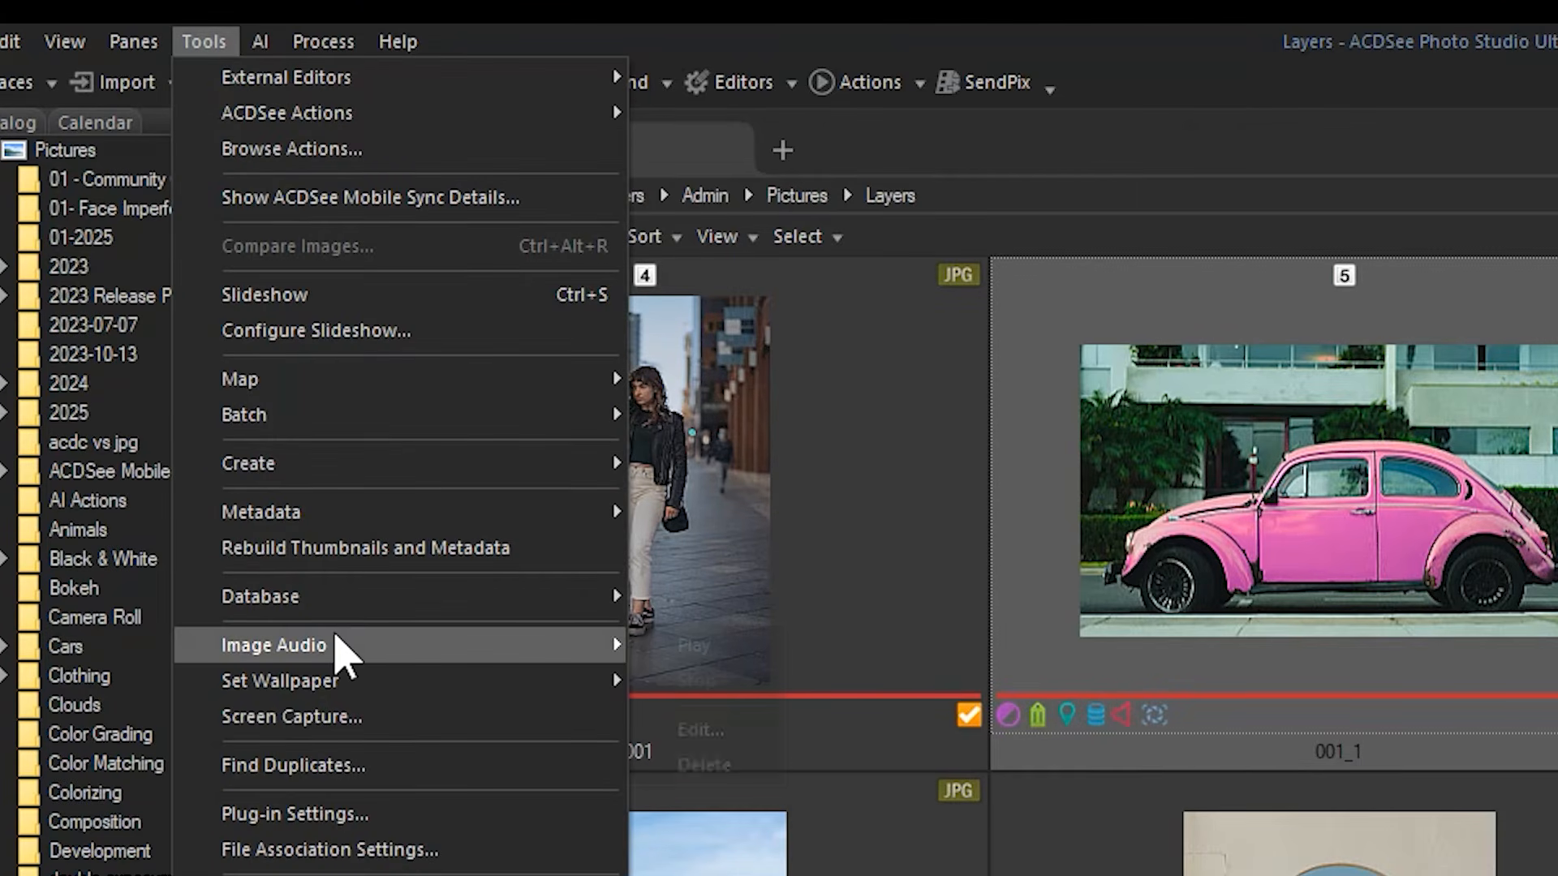
mouse_move(334, 646)
left_click(702, 730)
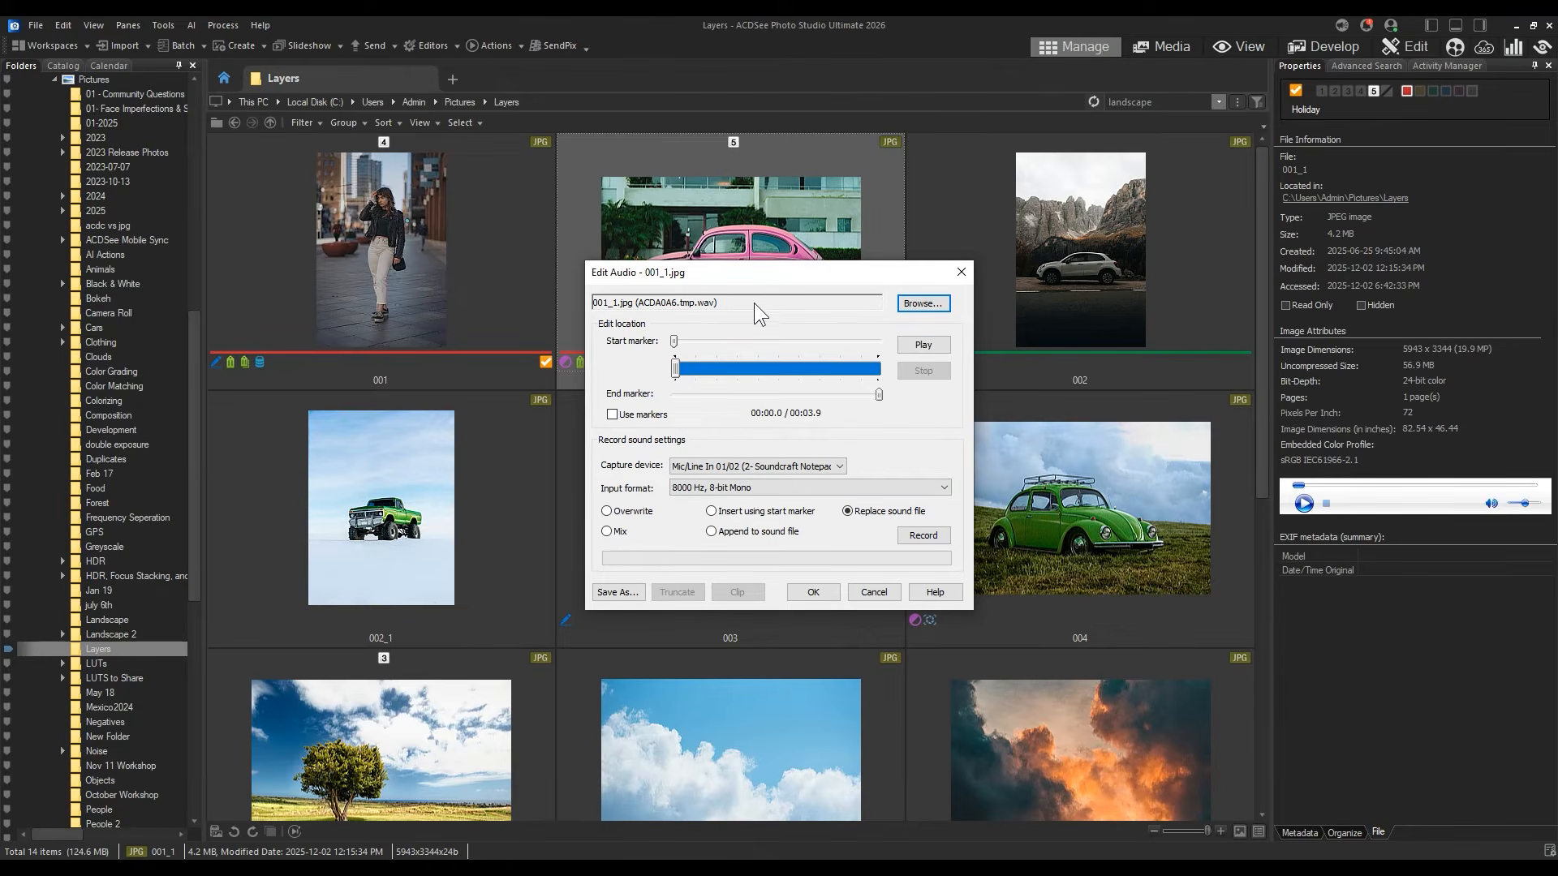
left_click(876, 592)
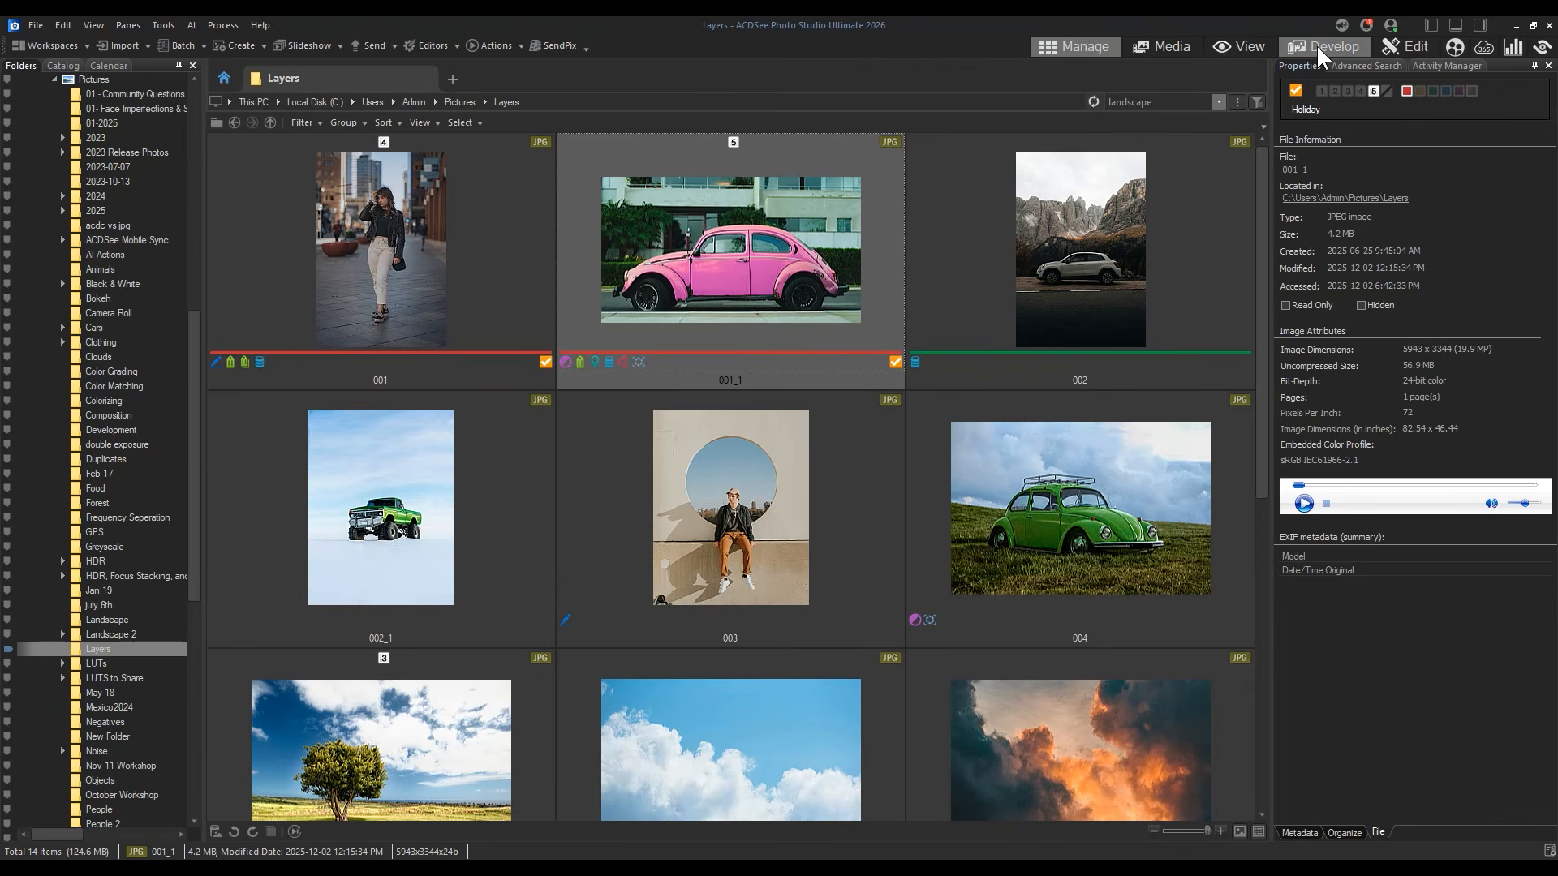
Step: Compare the Default and Pink Bug snapshots of photo 001_1 in Develop mode, ending on Pink Bug
left_click(1316, 46)
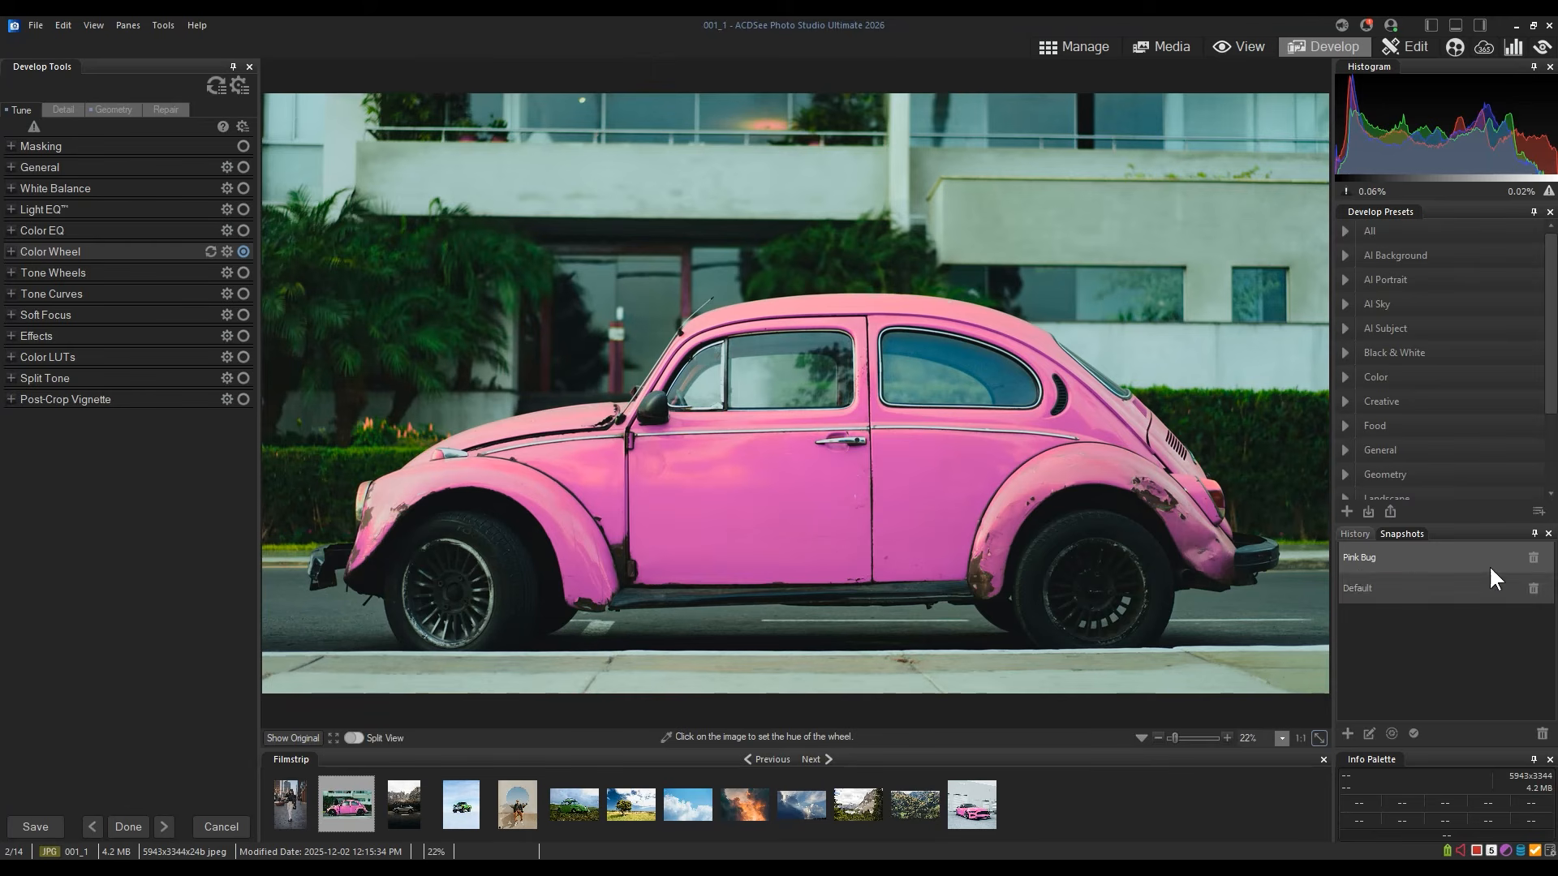
left_click(1399, 596)
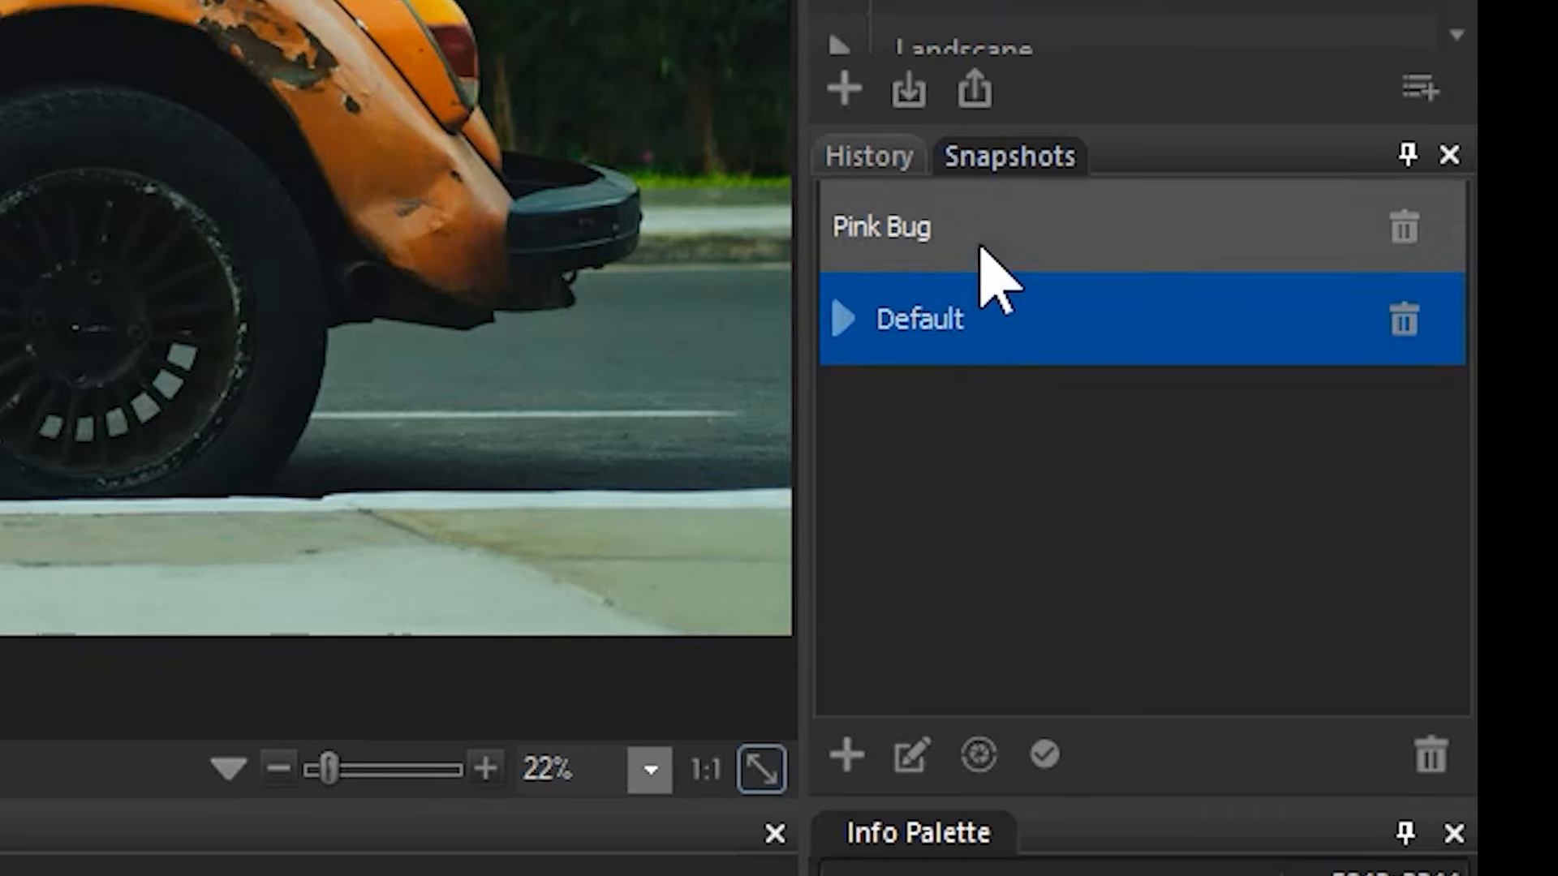
left_click(1393, 566)
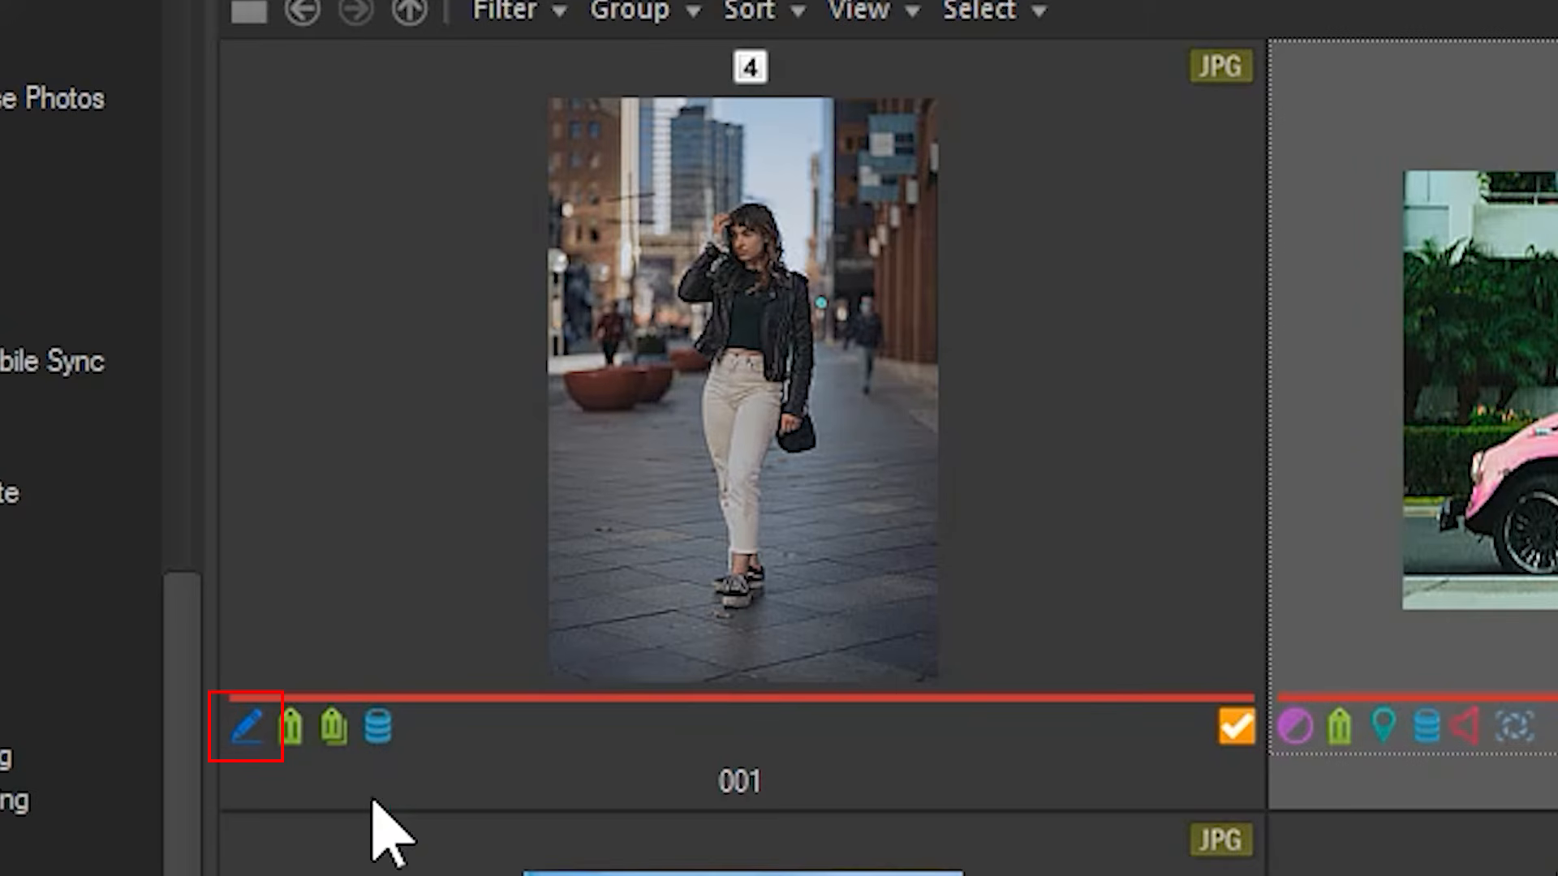
Step: Select photo 001 and show the available smart collections it can be added to
left_click(765, 382)
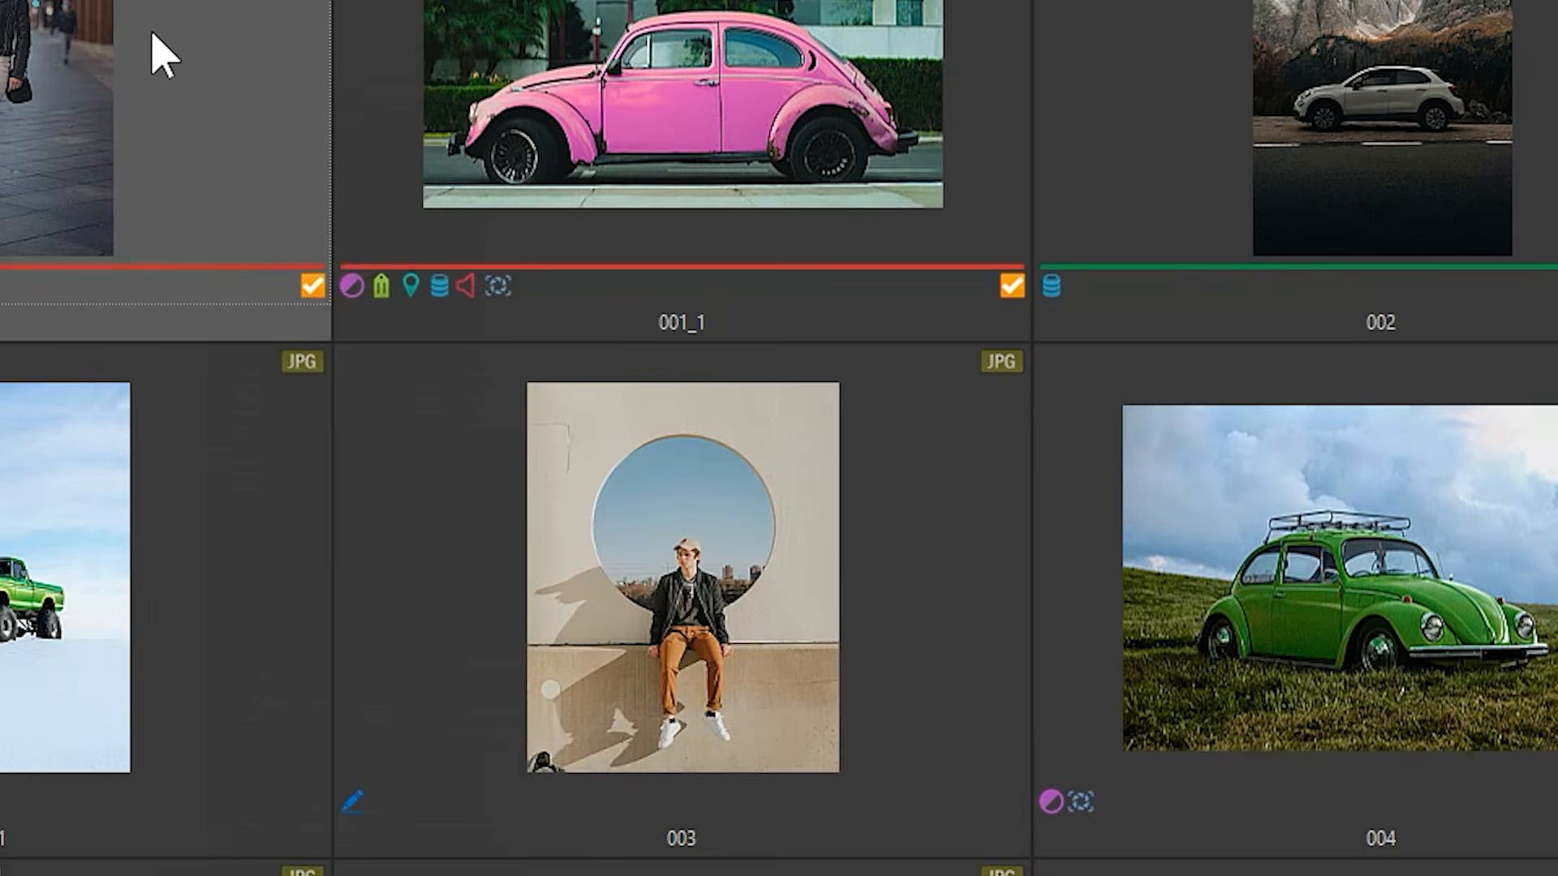
right_click(467, 236)
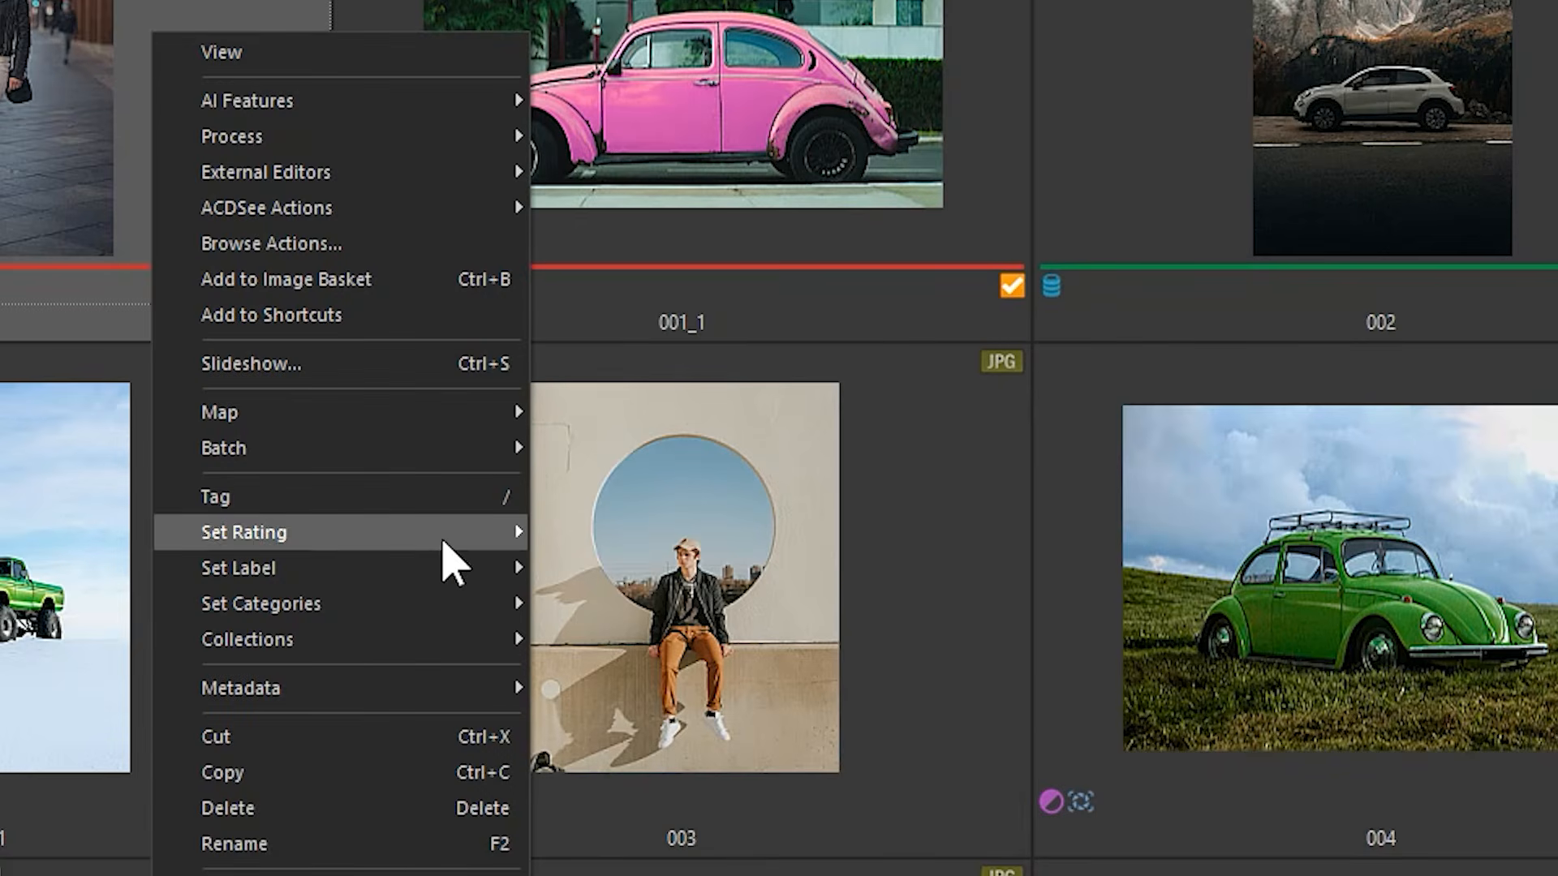
mouse_move(406, 639)
mouse_move(740, 649)
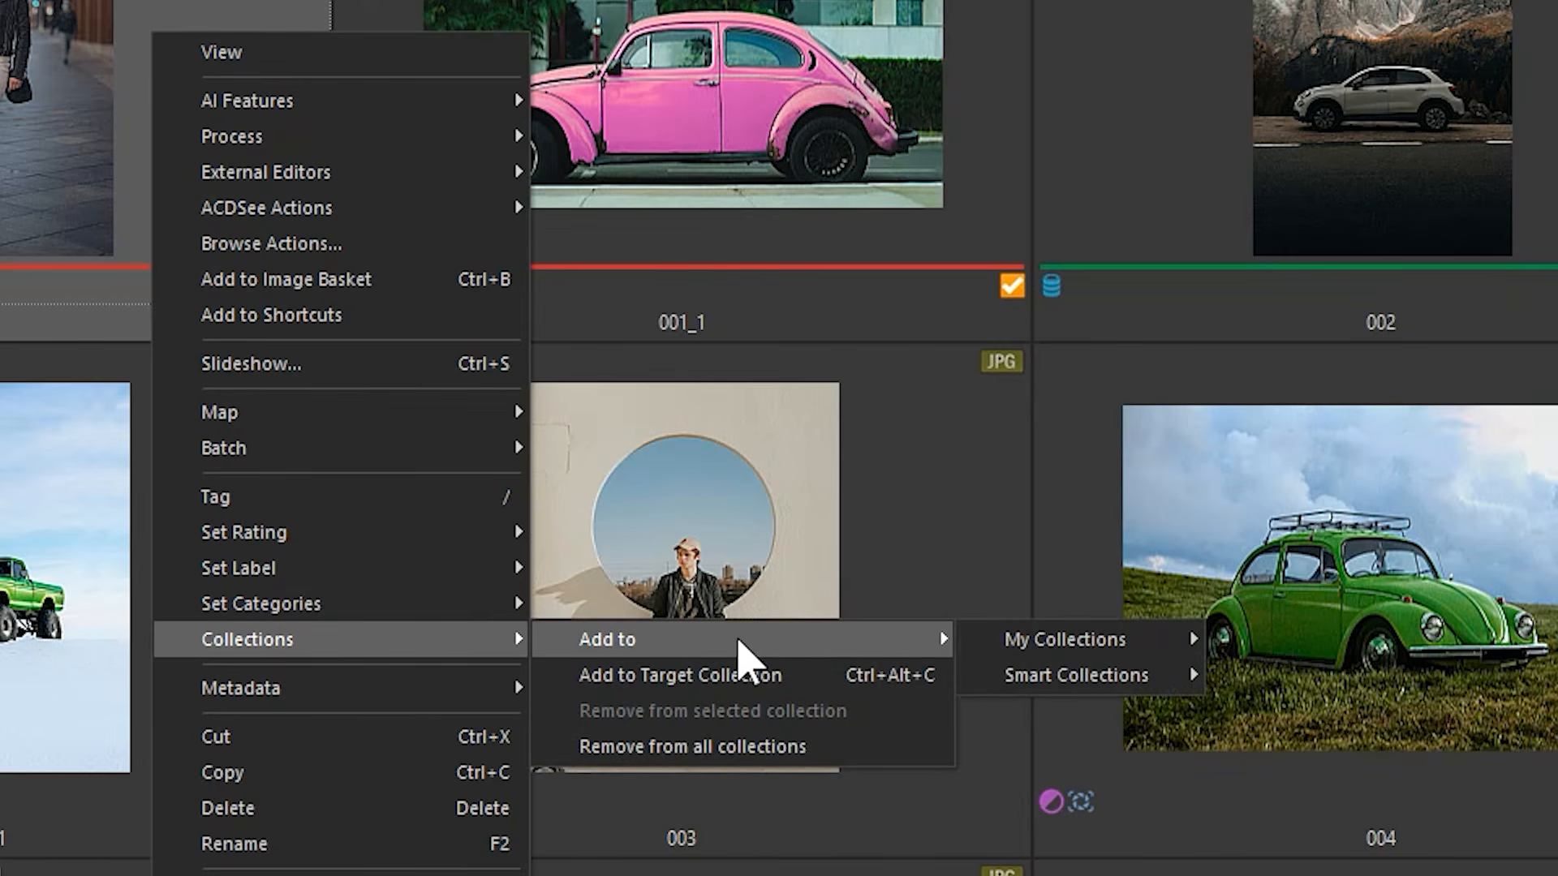
mouse_move(1047, 659)
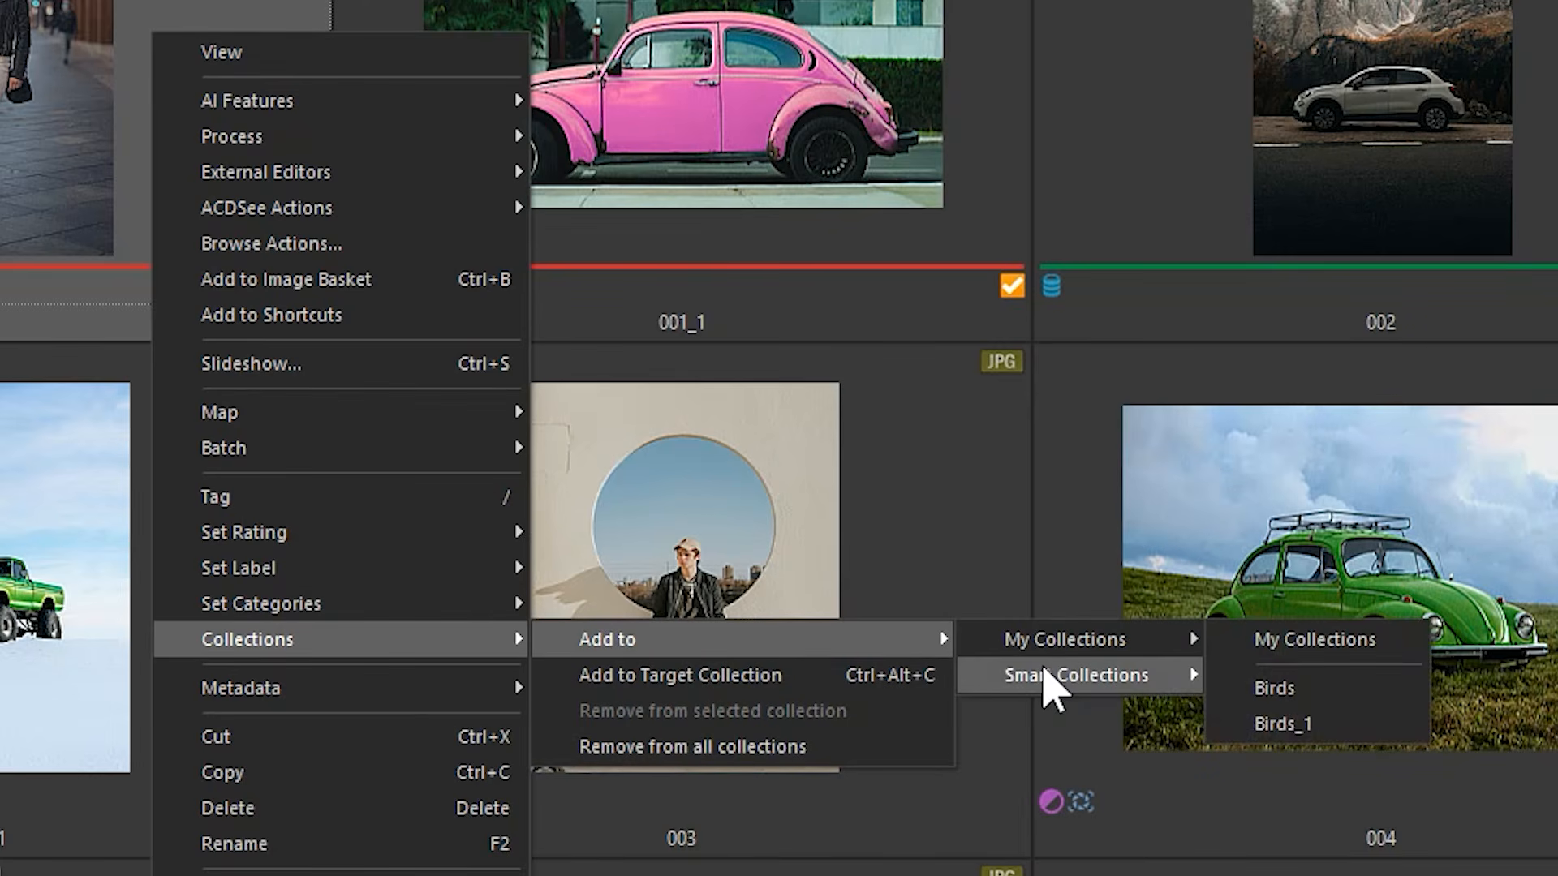